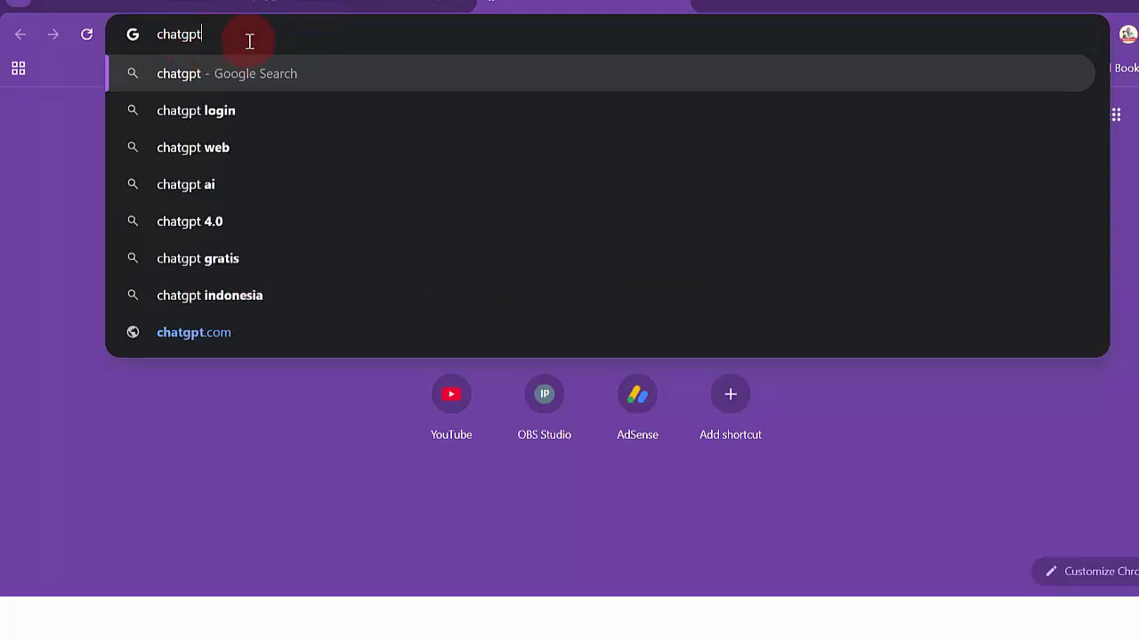
Search the web for "chatgpt" and open the official ChatGPT start page.
key("Return")
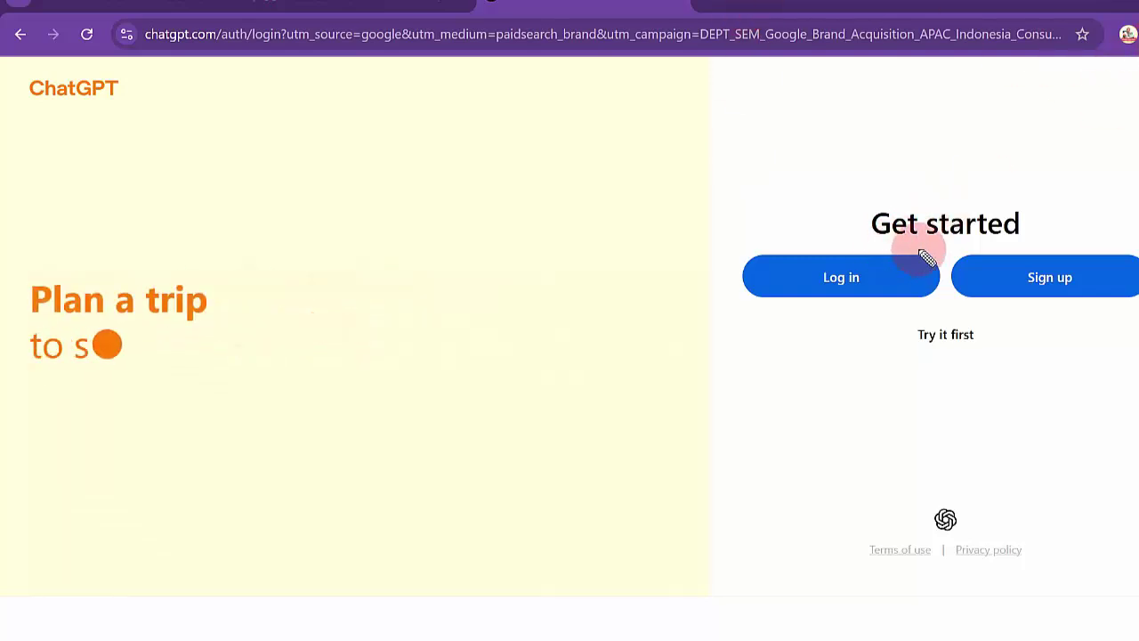
Circle the Log in, Sign up and Try it first options with the screen pen, and clear the annotations.
mouse_move(943, 255)
left_mouse_down()
mouse_move(813, 237)
mouse_move(753, 297)
mouse_move(787, 322)
left_mouse_up()
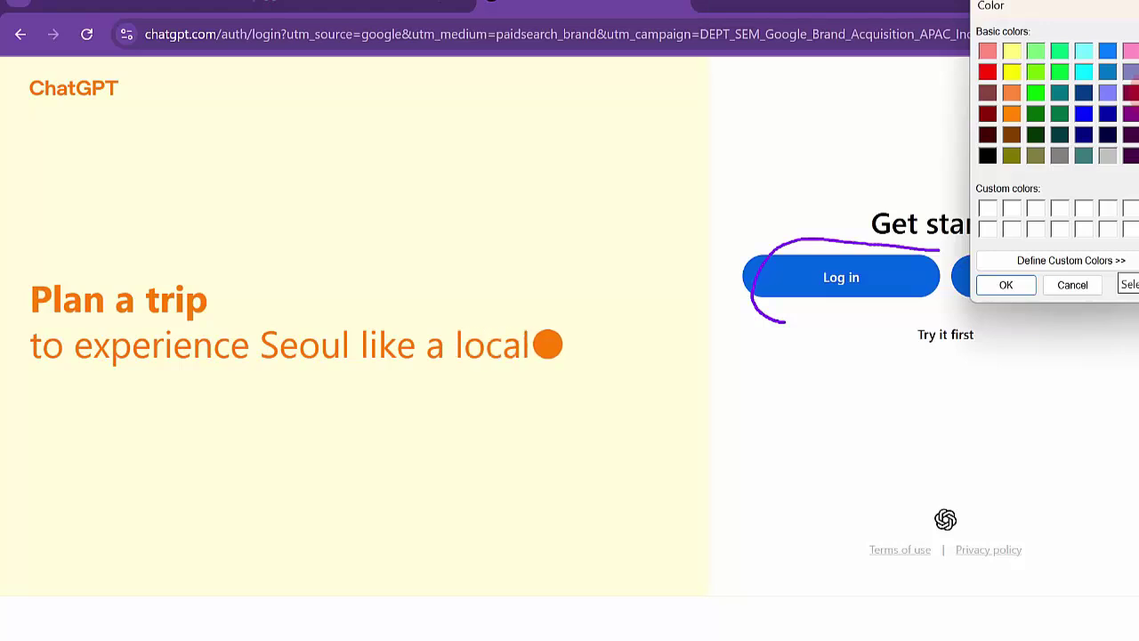
left_click(999, 288)
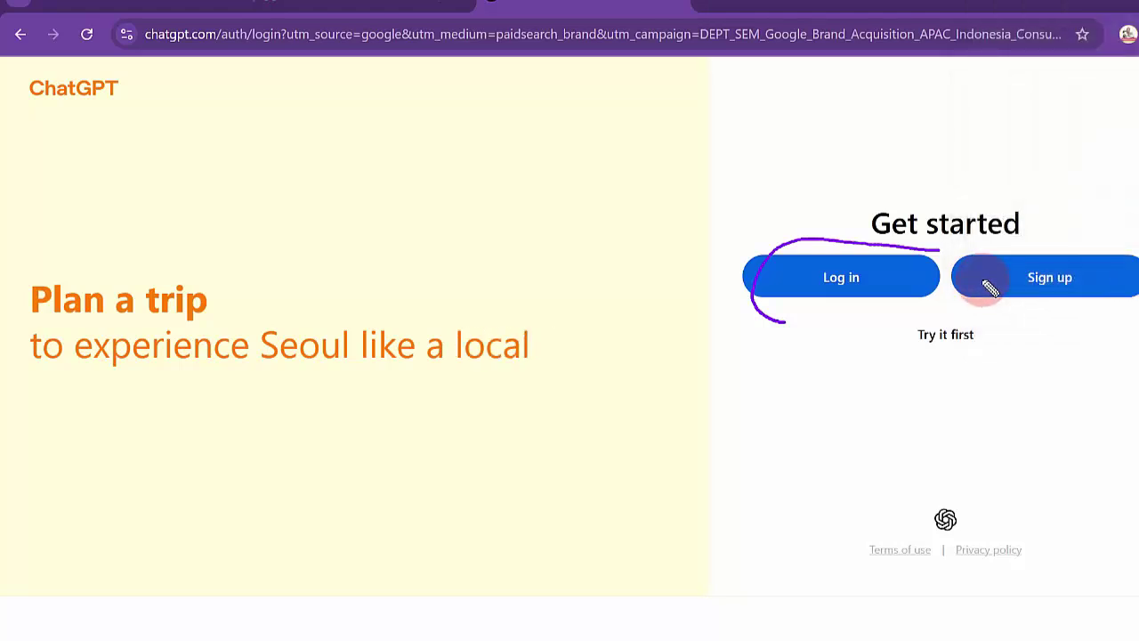
mouse_move(938, 250)
left_mouse_down()
mouse_move(839, 236)
mouse_move(758, 313)
mouse_move(854, 317)
left_mouse_up()
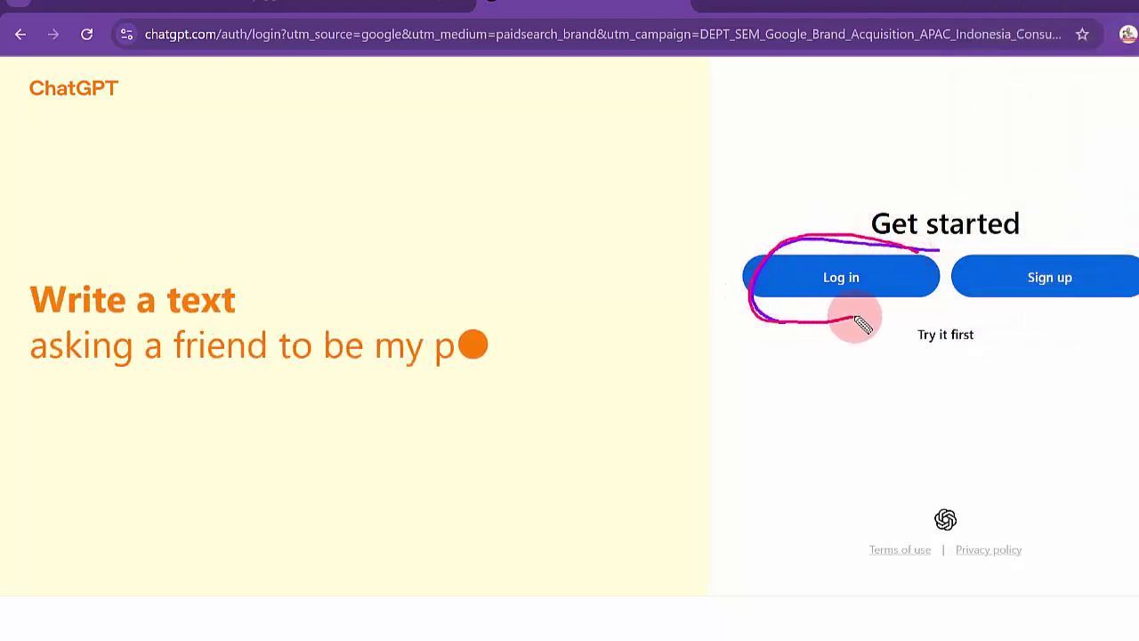
mouse_move(1082, 257)
left_mouse_down()
mouse_move(1021, 249)
mouse_move(1019, 319)
mouse_move(1108, 304)
left_mouse_up()
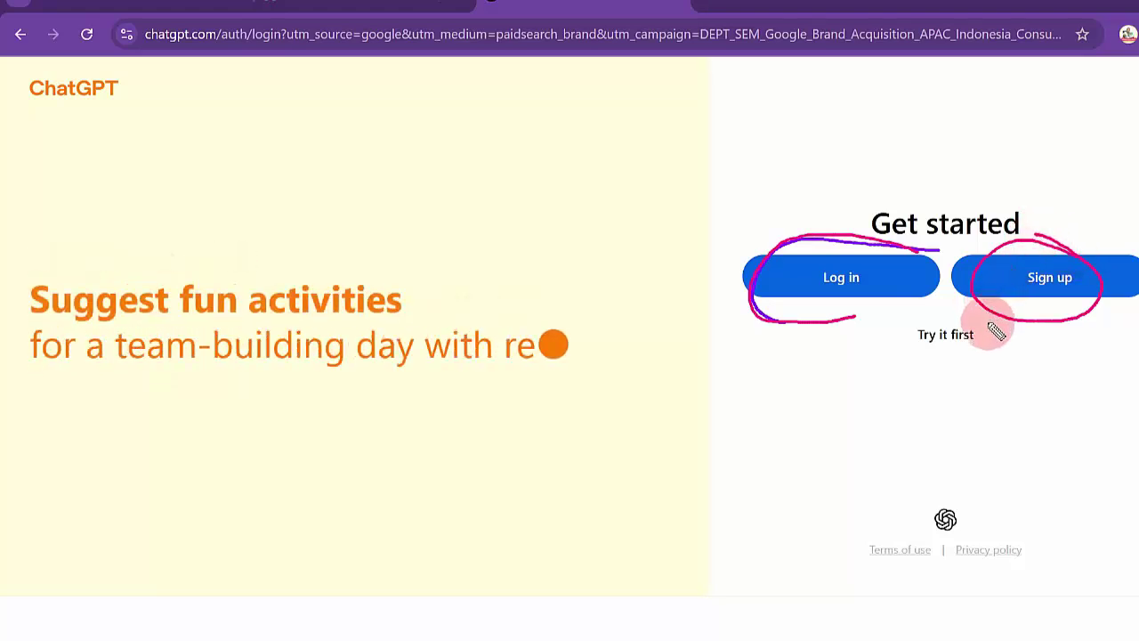
mouse_move(991, 325)
left_mouse_down()
mouse_move(933, 310)
mouse_move(895, 344)
mouse_move(972, 367)
mouse_move(1003, 346)
left_mouse_up()
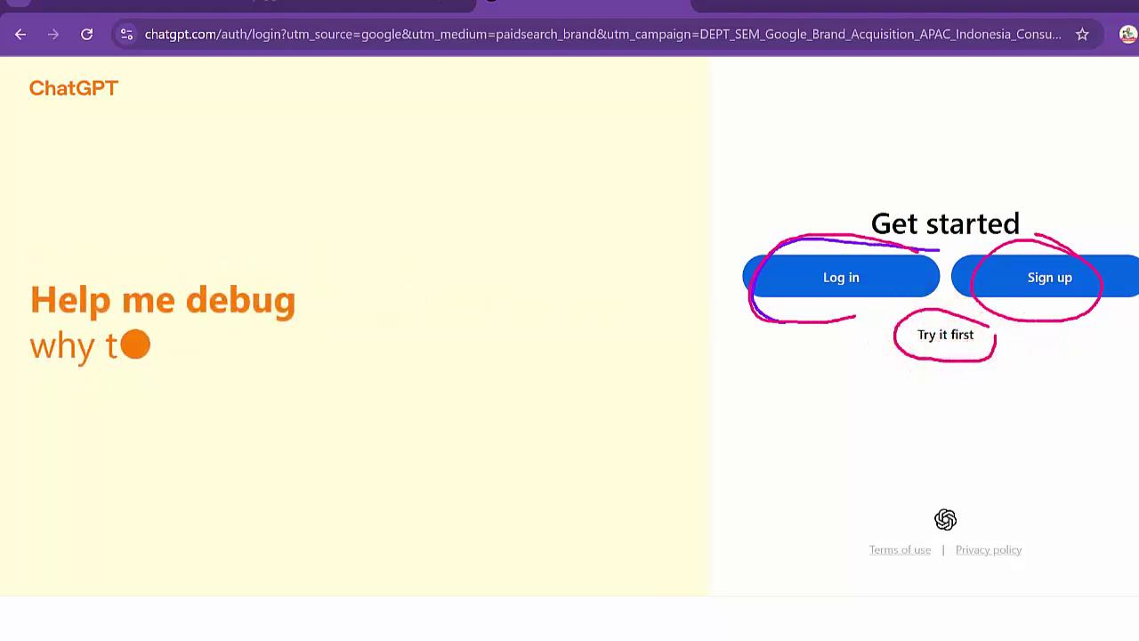
key("Escape")
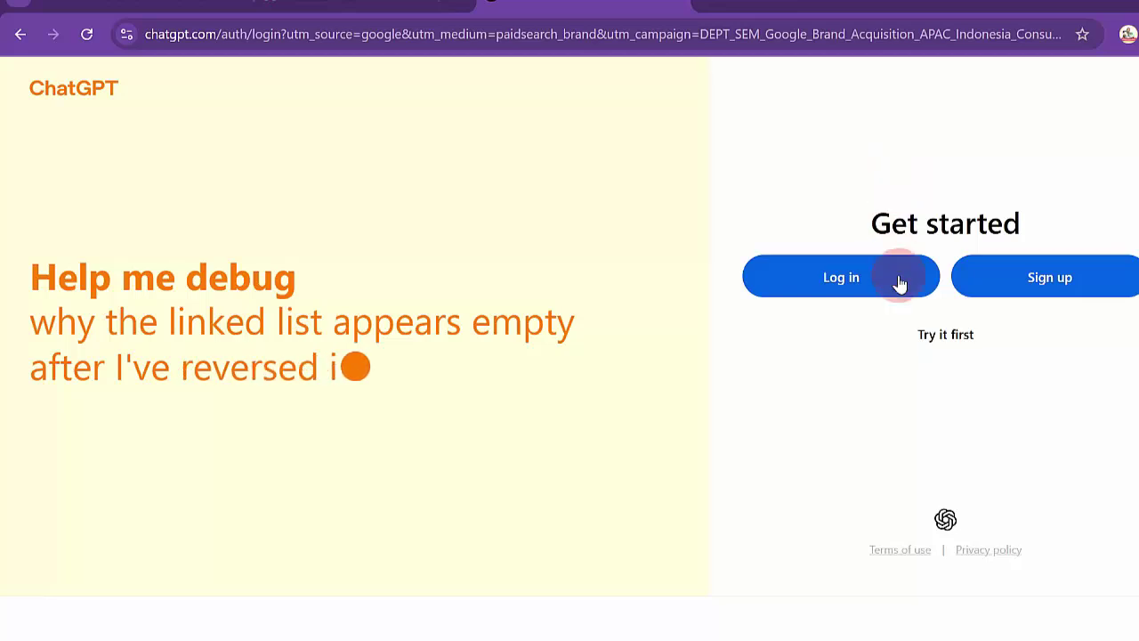
Enter ChatGPT without an account and send the prompt "buatkan transkrip drama lengkap komedi durasi 20 menit".
left_click(928, 343)
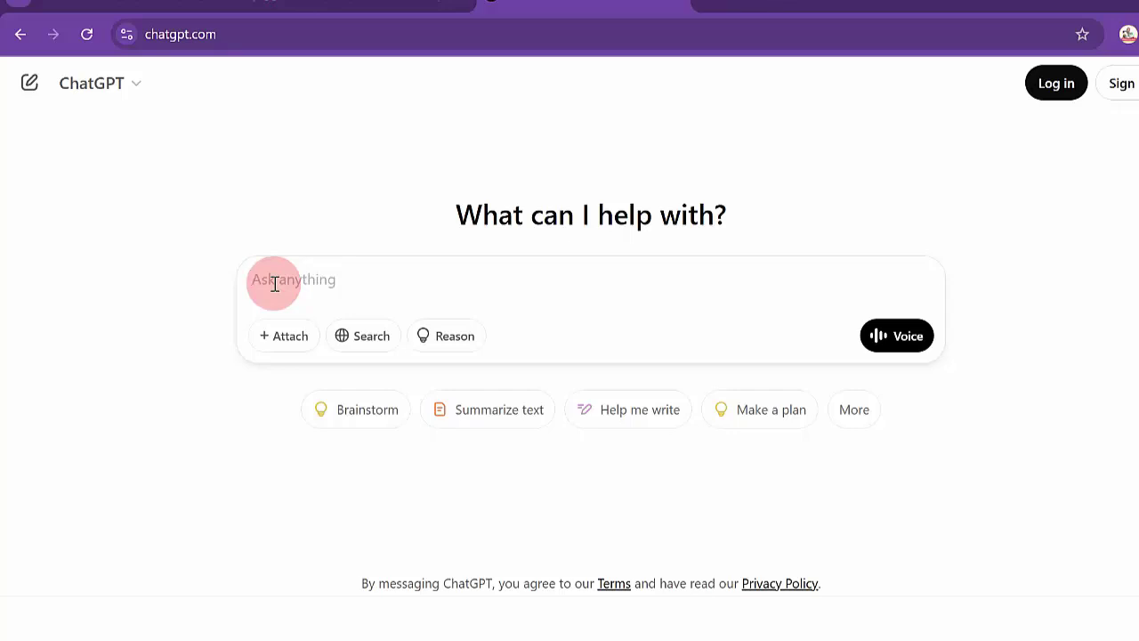
type("buatkan transkrip drama lengkap komedi durasi 20 menit")
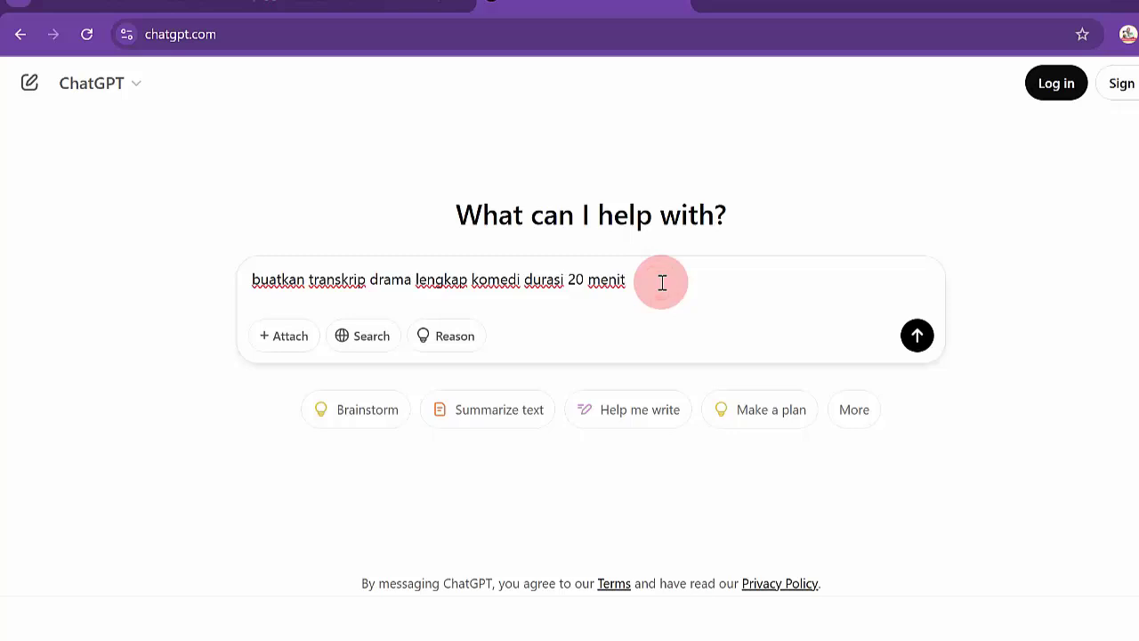
key("Return")
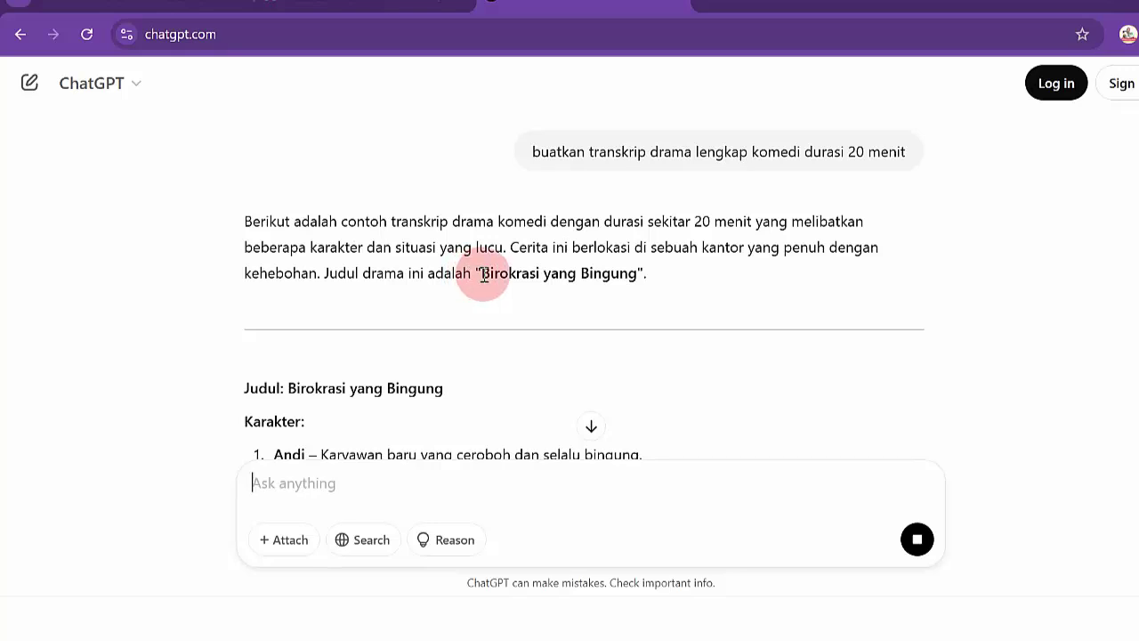
Examine the generated comedy drama transcript, from its title through the scenes to the closing note.
left_click_drag(482, 274, 605, 275)
left_click(1032, 293)
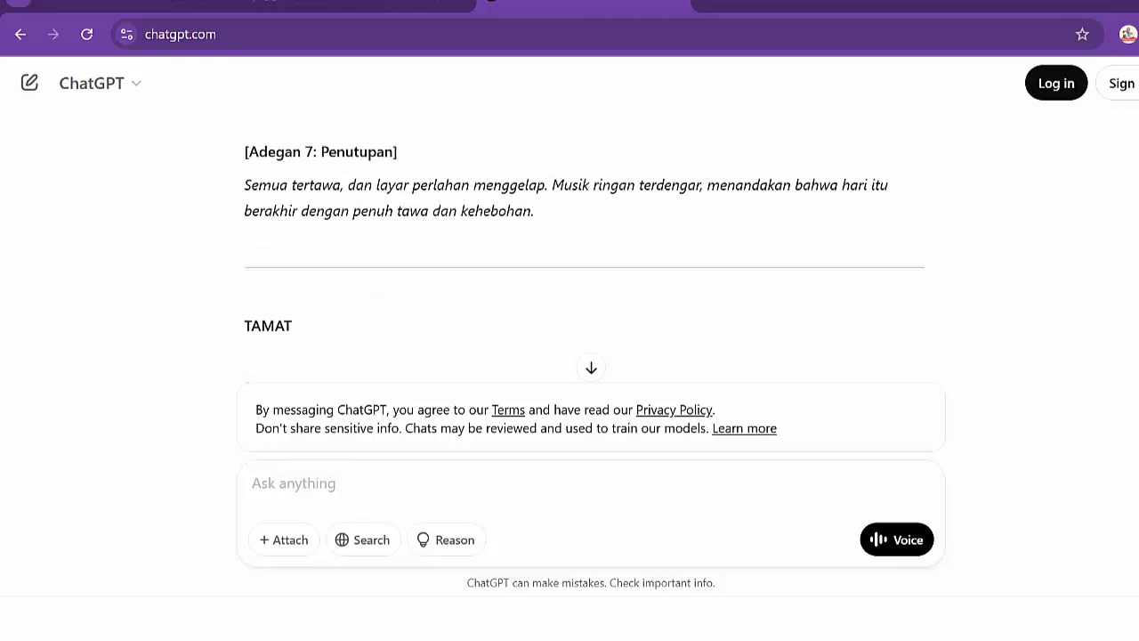
scroll(585, 285, "up", 5)
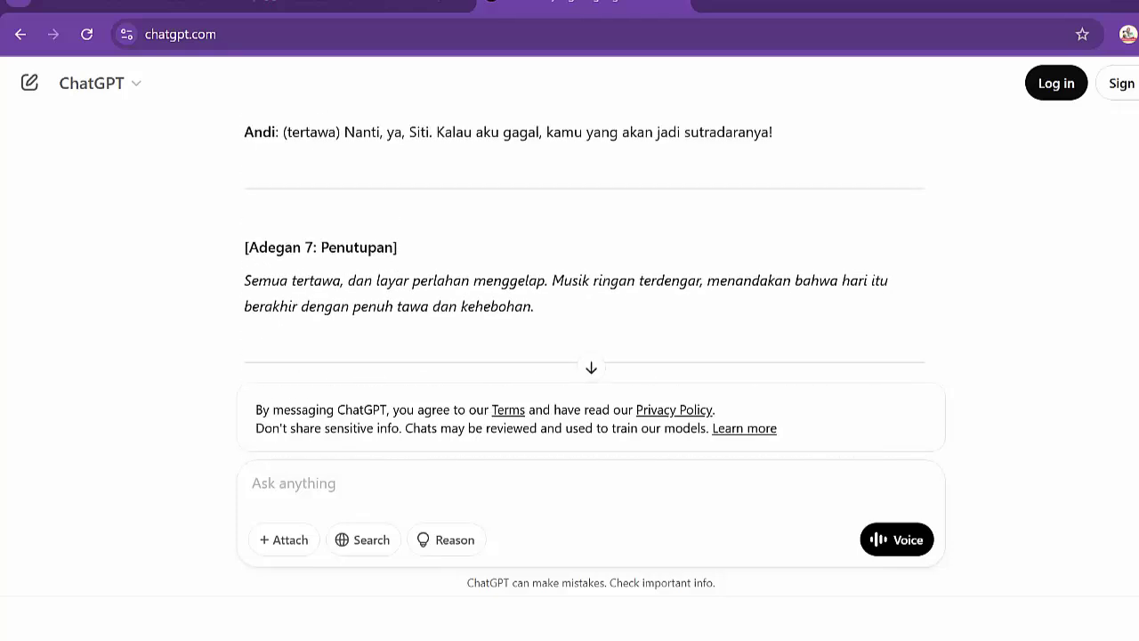
scroll(585, 284, "up", 3)
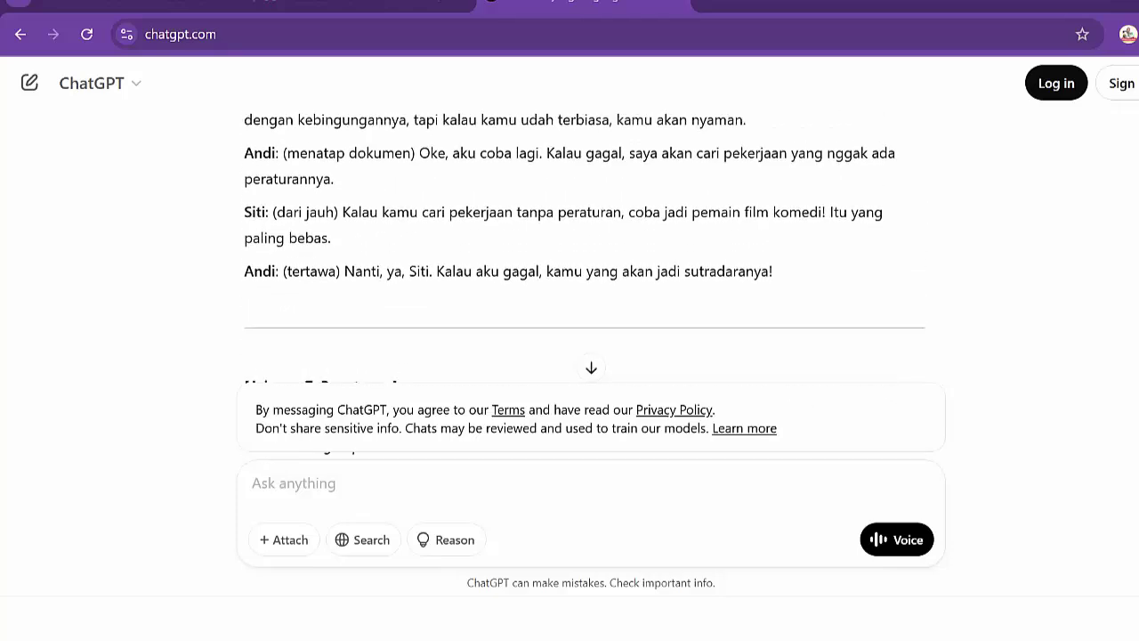
scroll(585, 285, "up", 4)
scroll(584, 285, "down", 3)
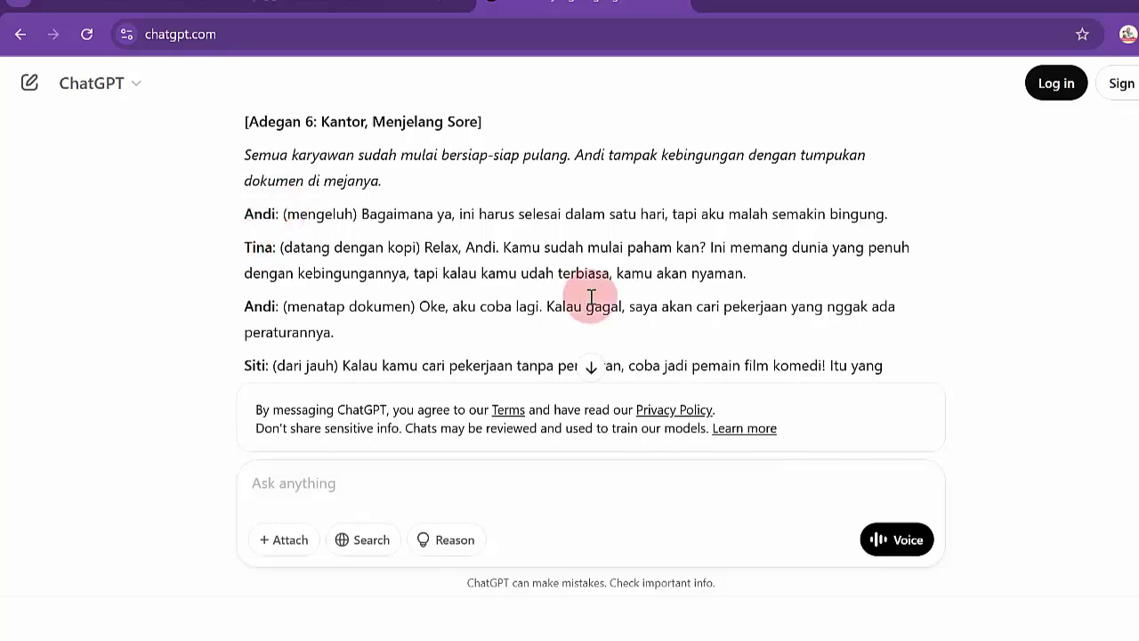
scroll(584, 249, "down", 8)
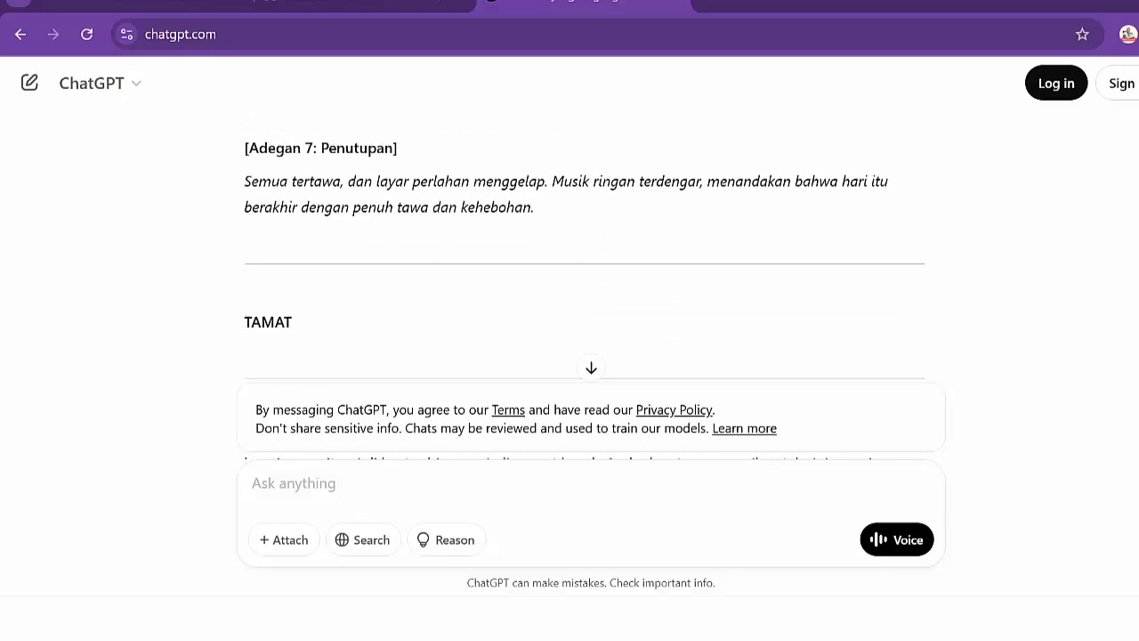
scroll(584, 249, "up", 7)
scroll(584, 249, "up", 5)
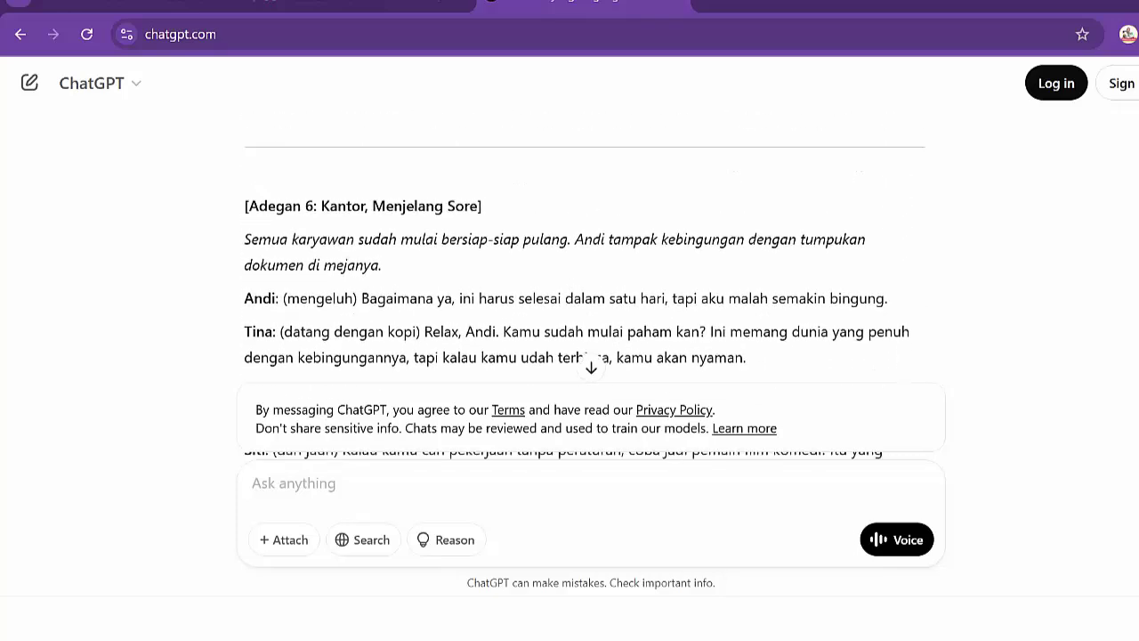
scroll(584, 249, "up", 6)
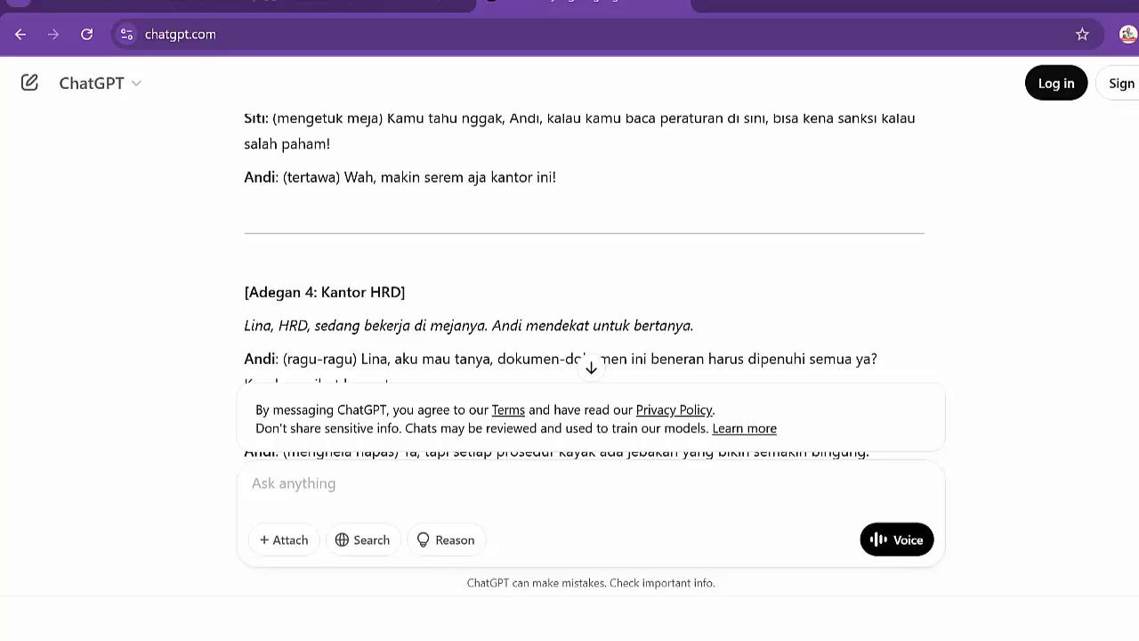
scroll(584, 250, "up", 1)
scroll(584, 249, "down", 15)
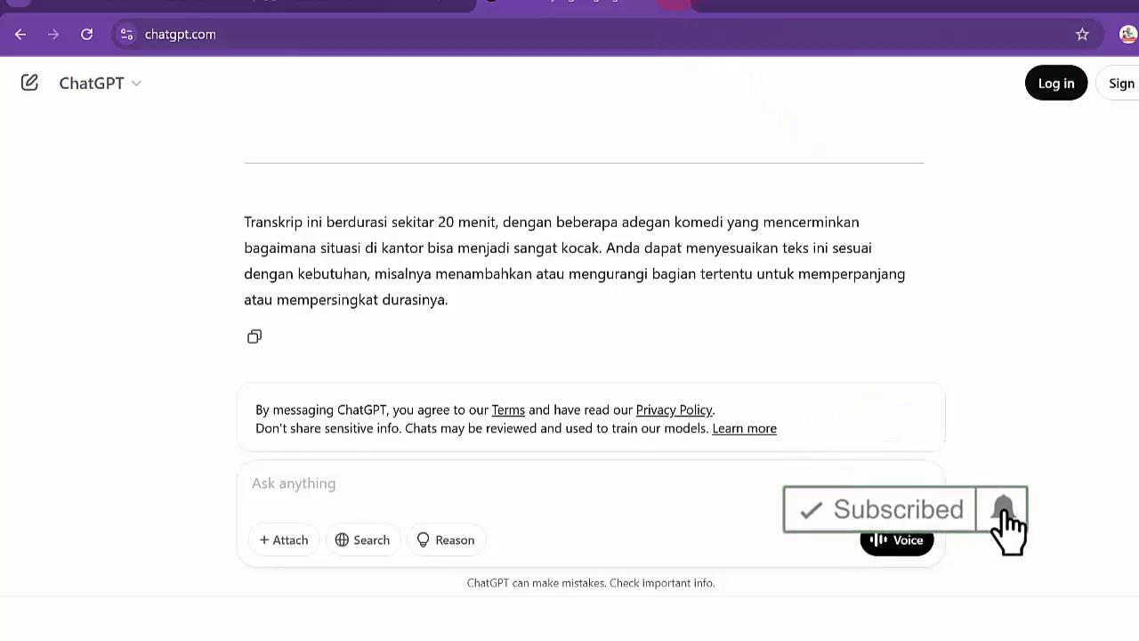
Send the follow-up prompt "buatkan rpp kelas 6 matematika materi bilangan lengkap dengan tabel" in the same chat.
left_click(372, 483)
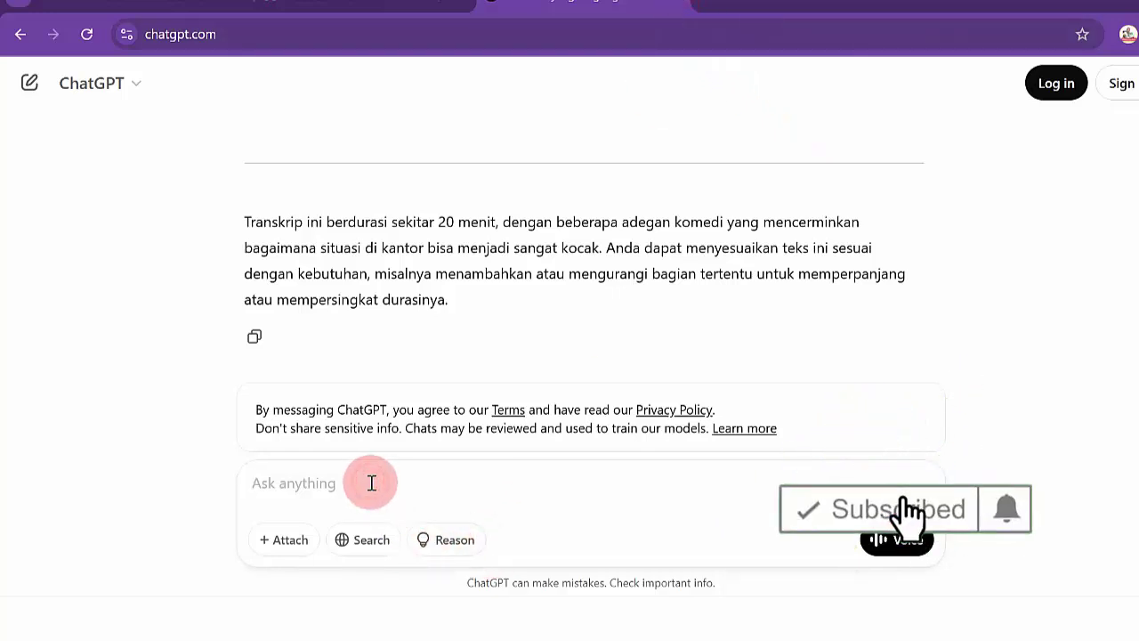
type("buatkan rpp kelas 6 matematika materi bilangan lengkap dengan tabel")
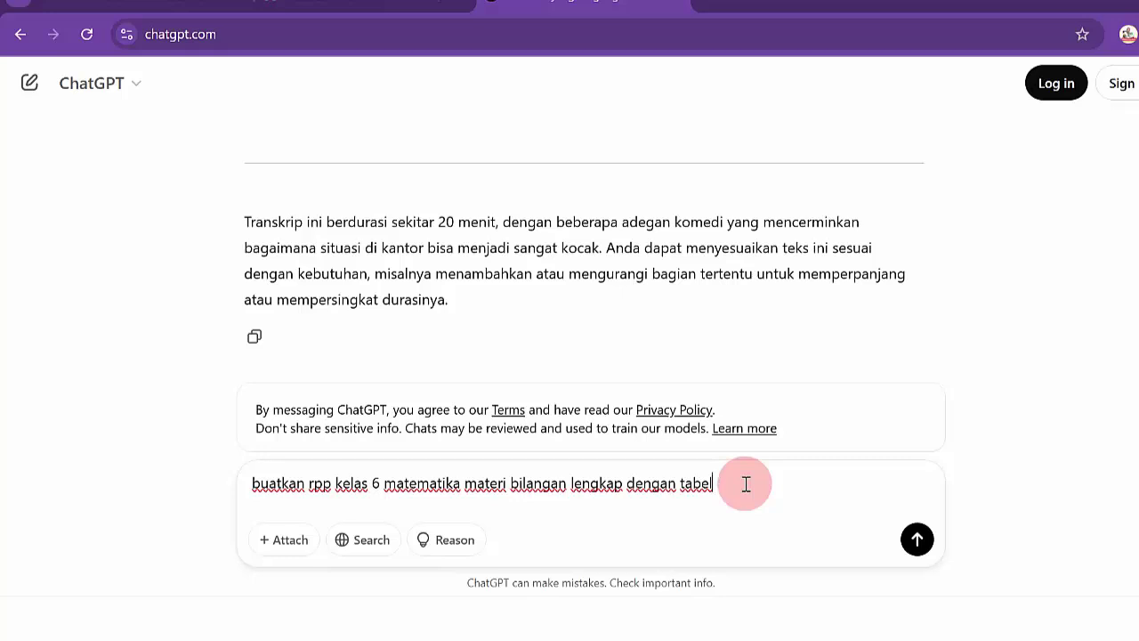
left_click_drag(746, 483, 313, 481)
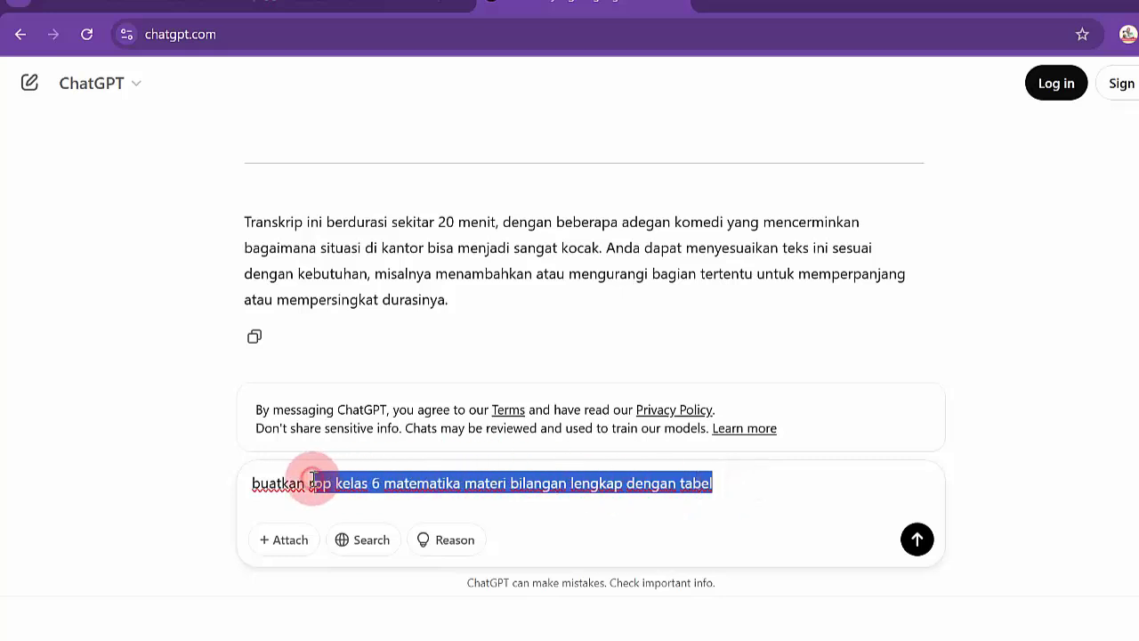
left_click(313, 482)
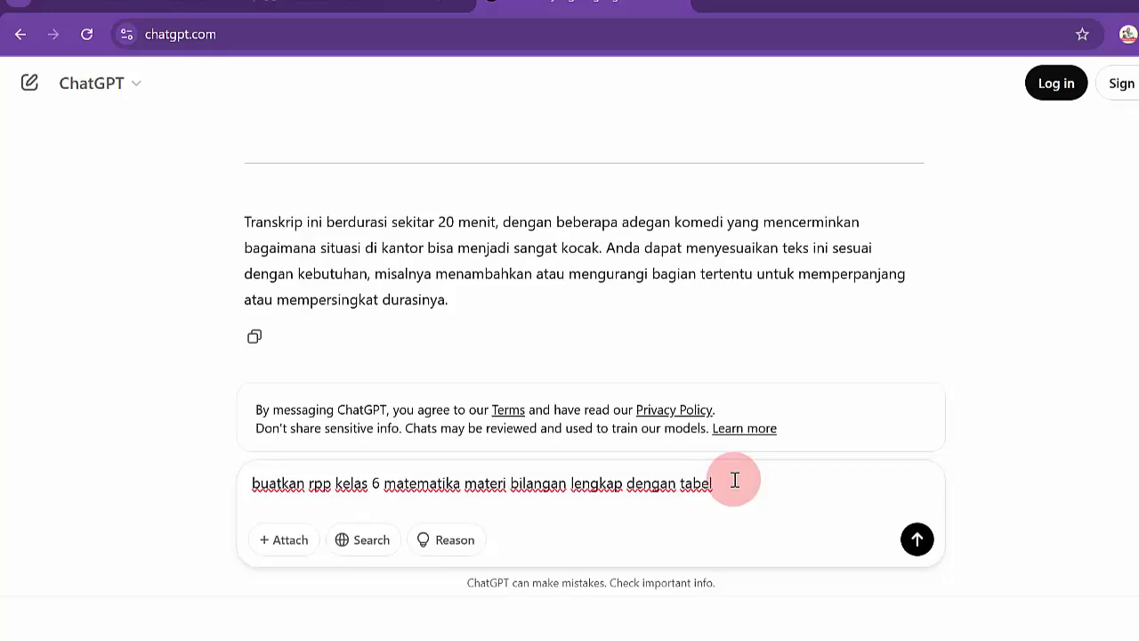
key("Return")
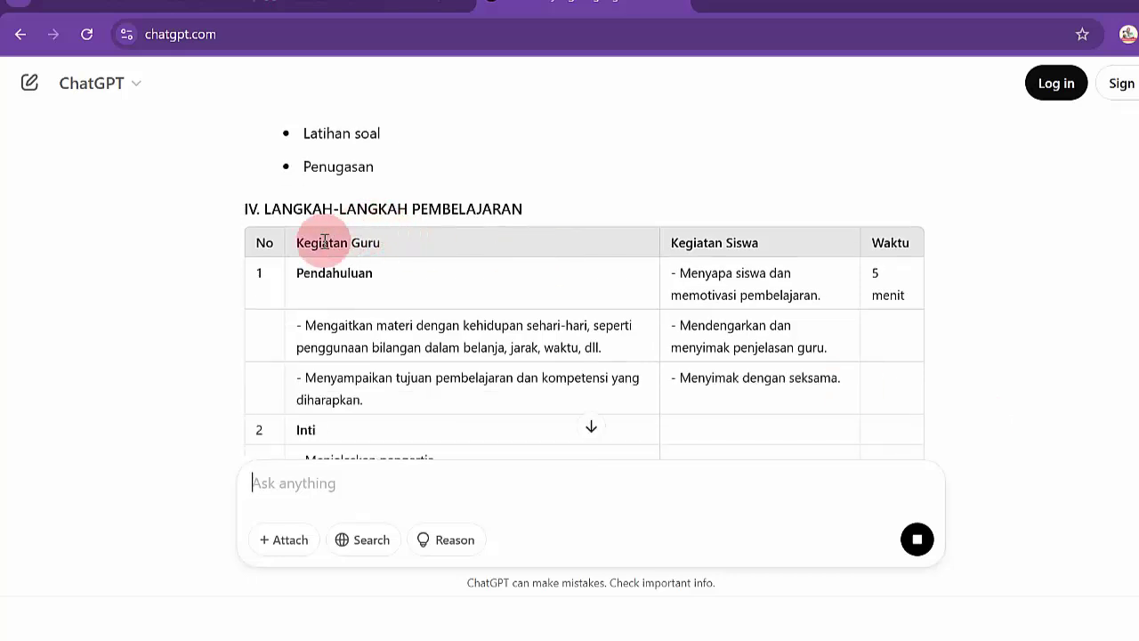
Review the generated lesson plan with its learning-steps table, and return to the start of the chat.
left_click_drag(261, 247, 700, 328)
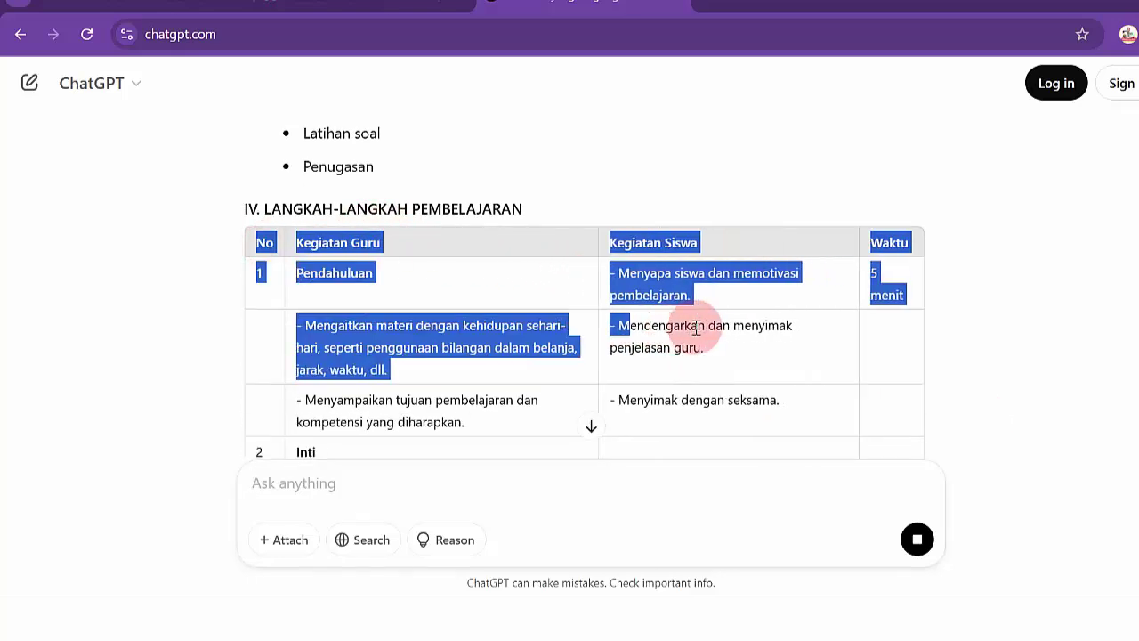
left_click(1027, 271)
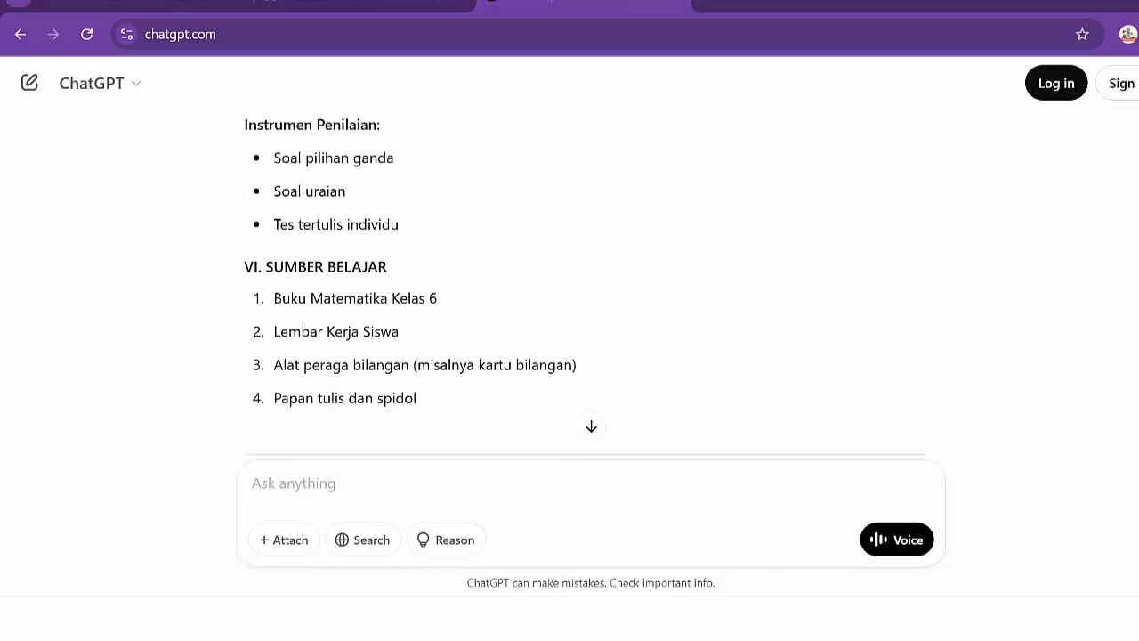
scroll(584, 267, "up", 10)
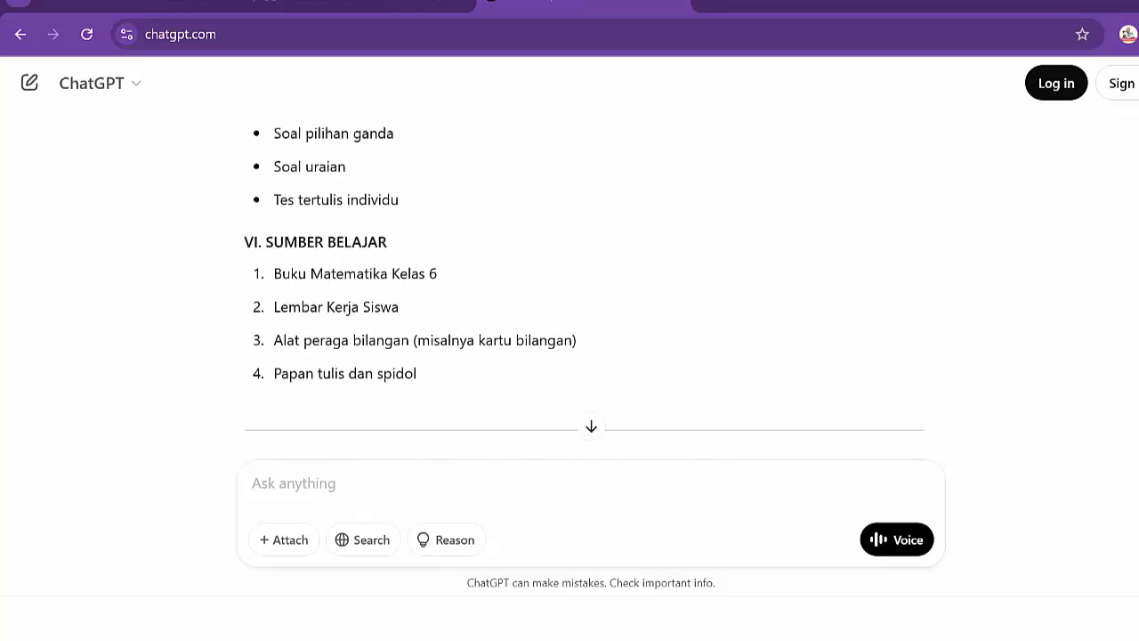
scroll(583, 285, "up", 5)
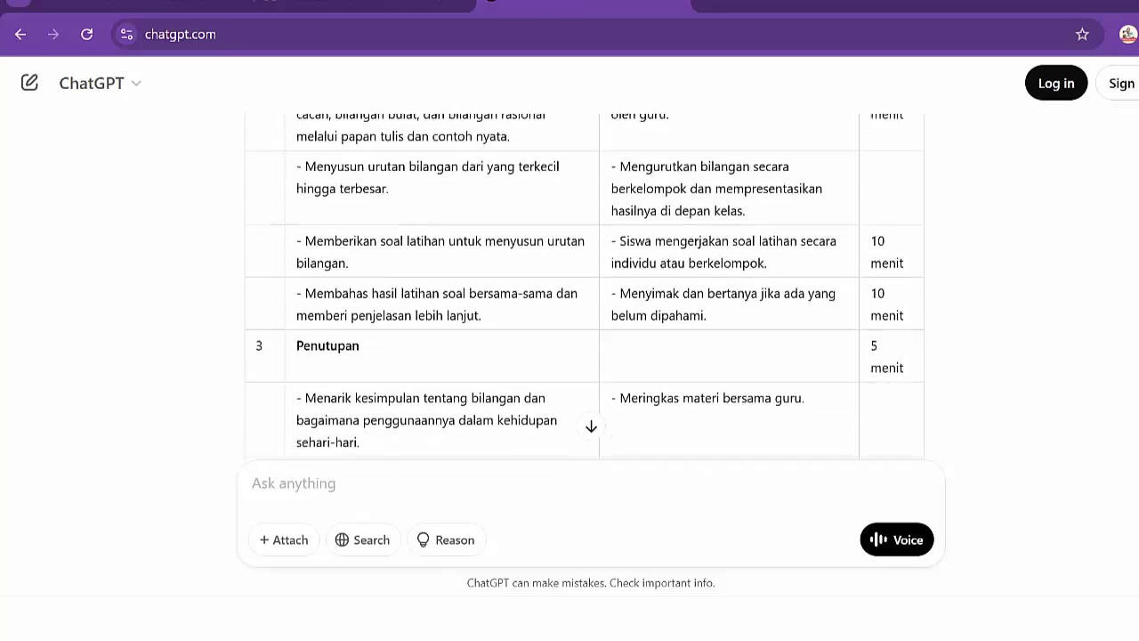
scroll(583, 284, "up", 12)
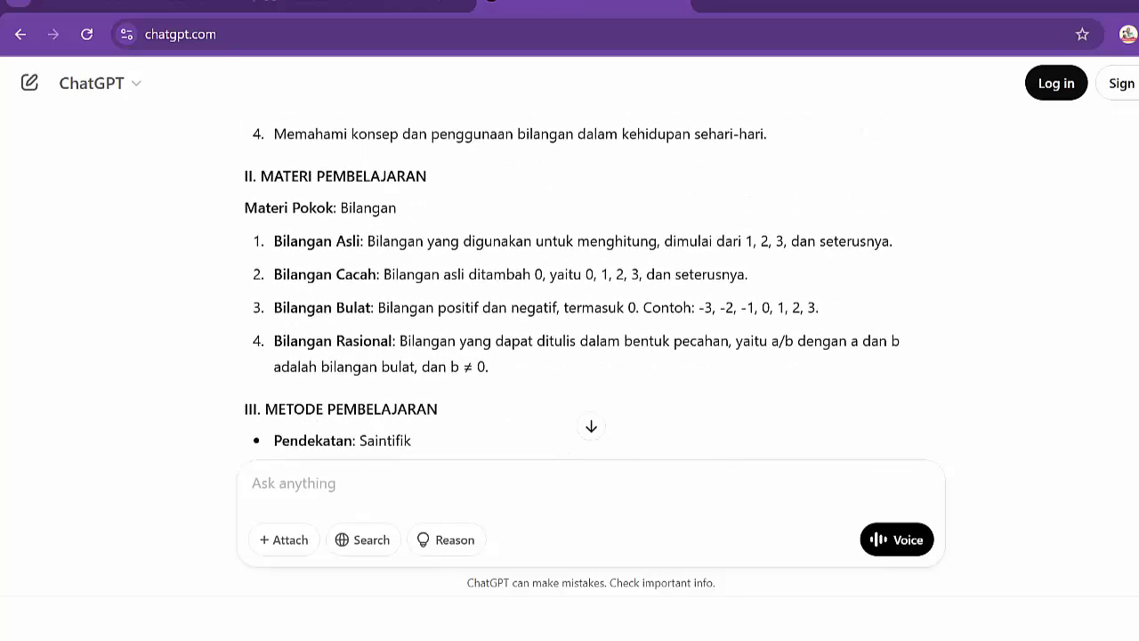
scroll(584, 284, "down", 20)
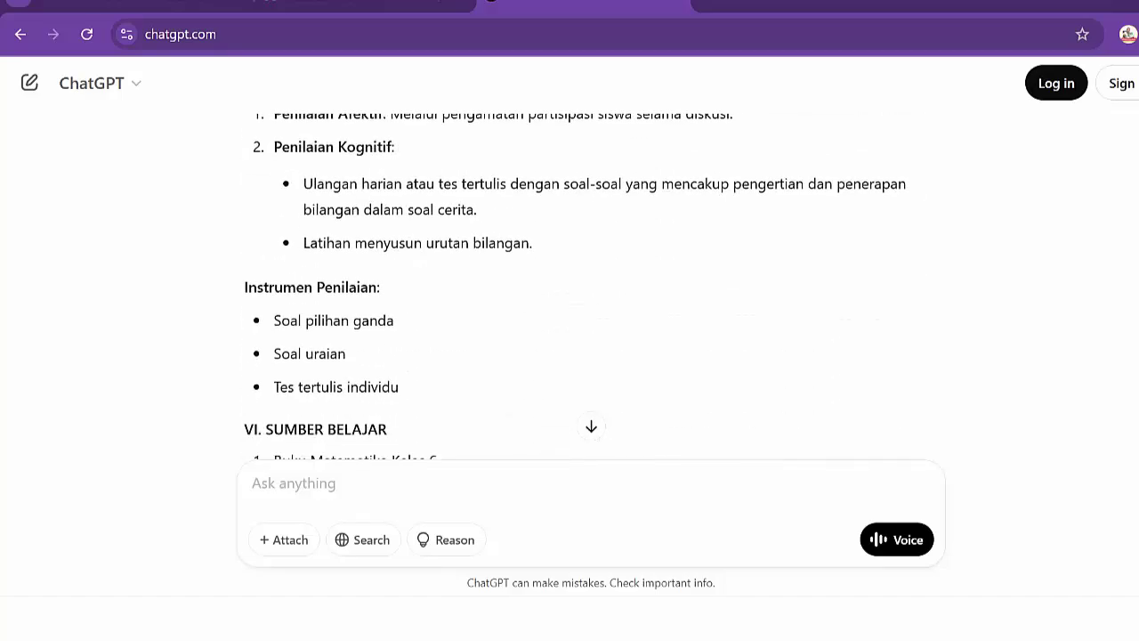
scroll(583, 285, "up", 6)
scroll(583, 285, "down", 5)
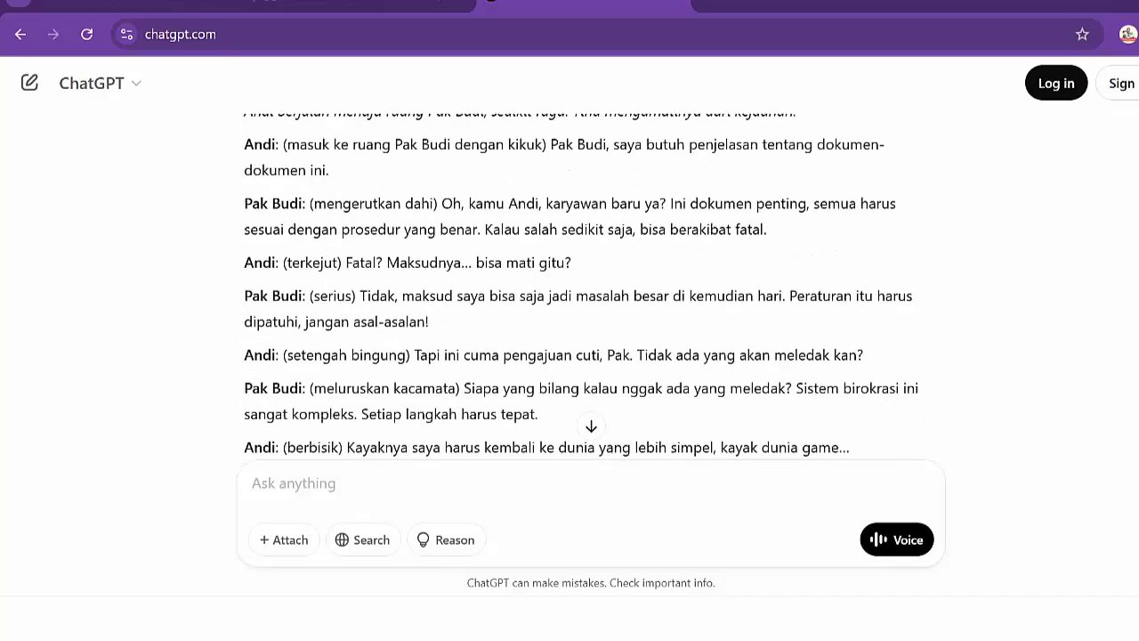
scroll(583, 285, "up", 10)
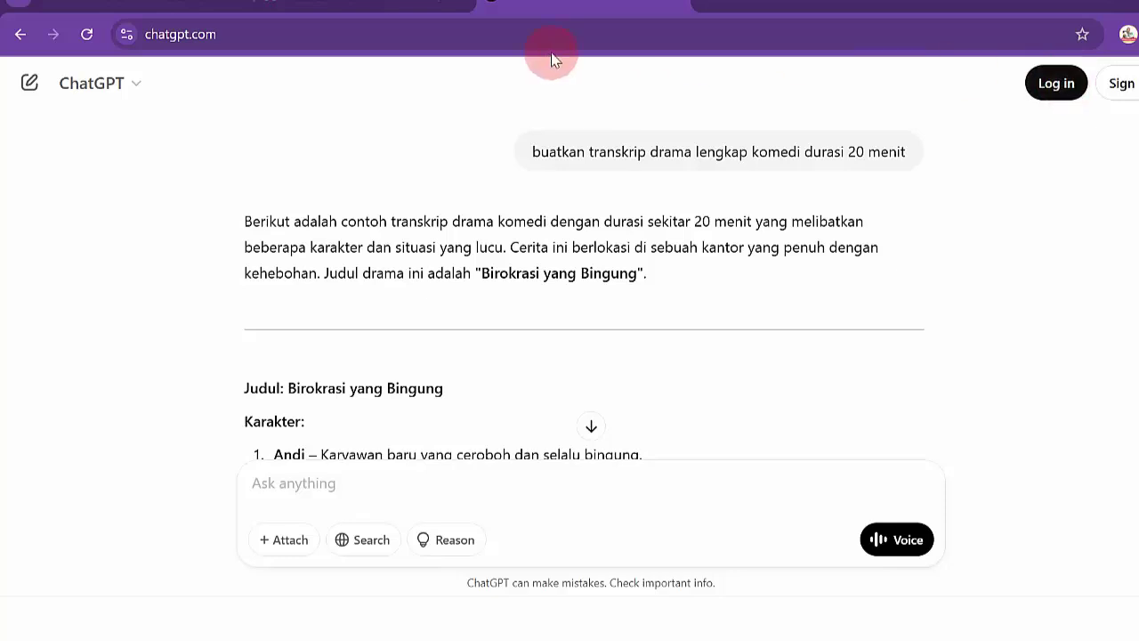
In a new browser tab, search for chatgpt, open the official site and bring up its account sign-up form.
left_click(709, 3)
type("chat")
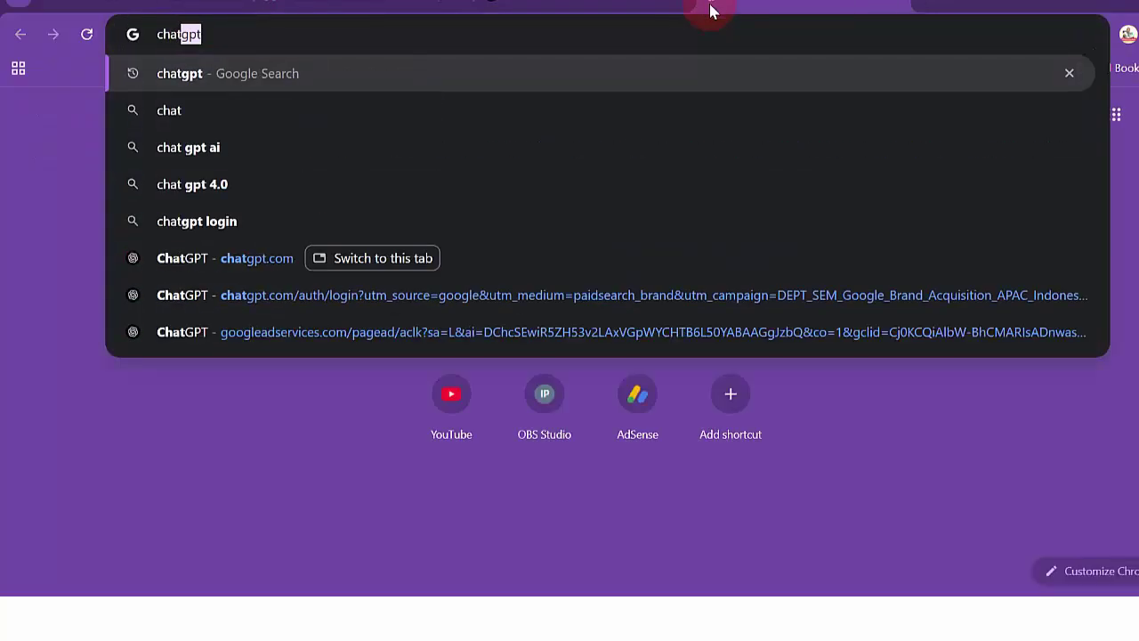
key("Return")
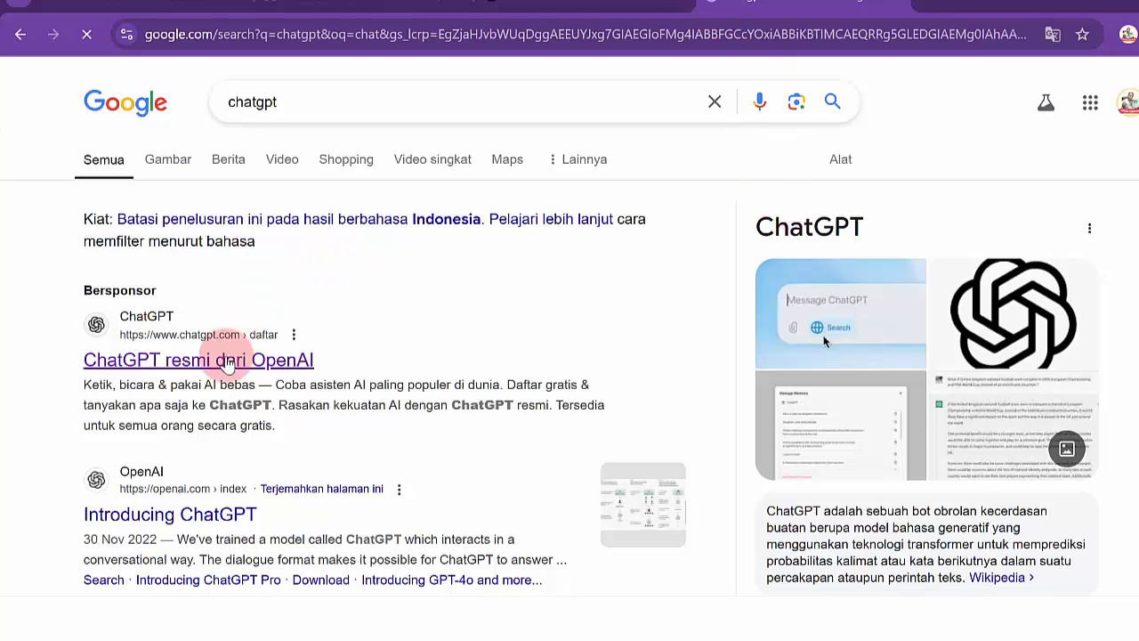
left_click(224, 357)
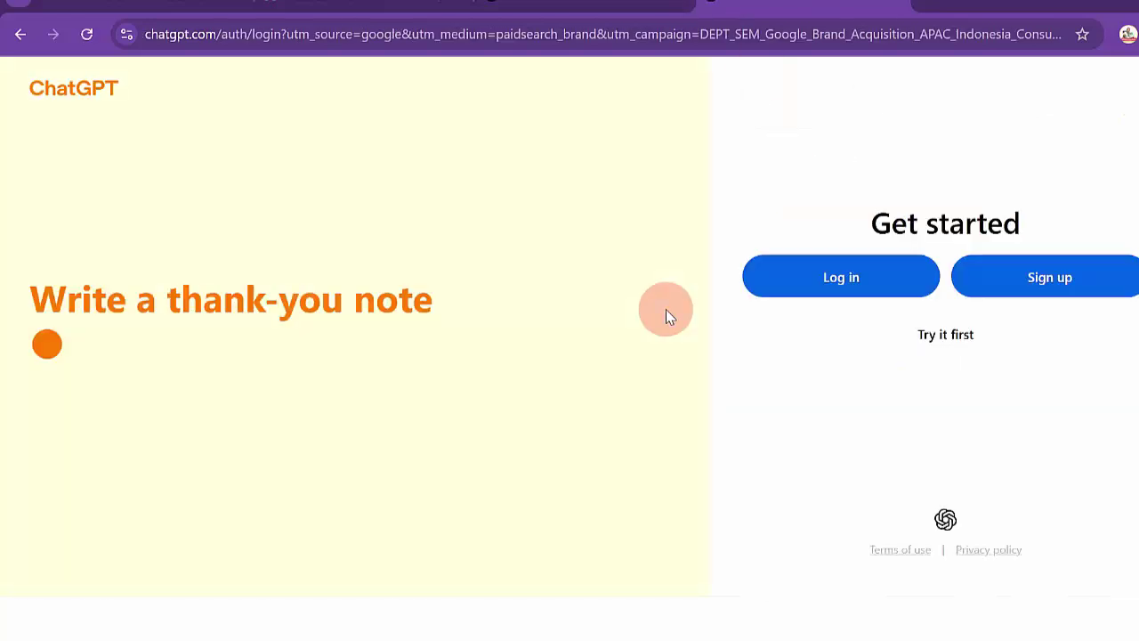
left_click(1028, 281)
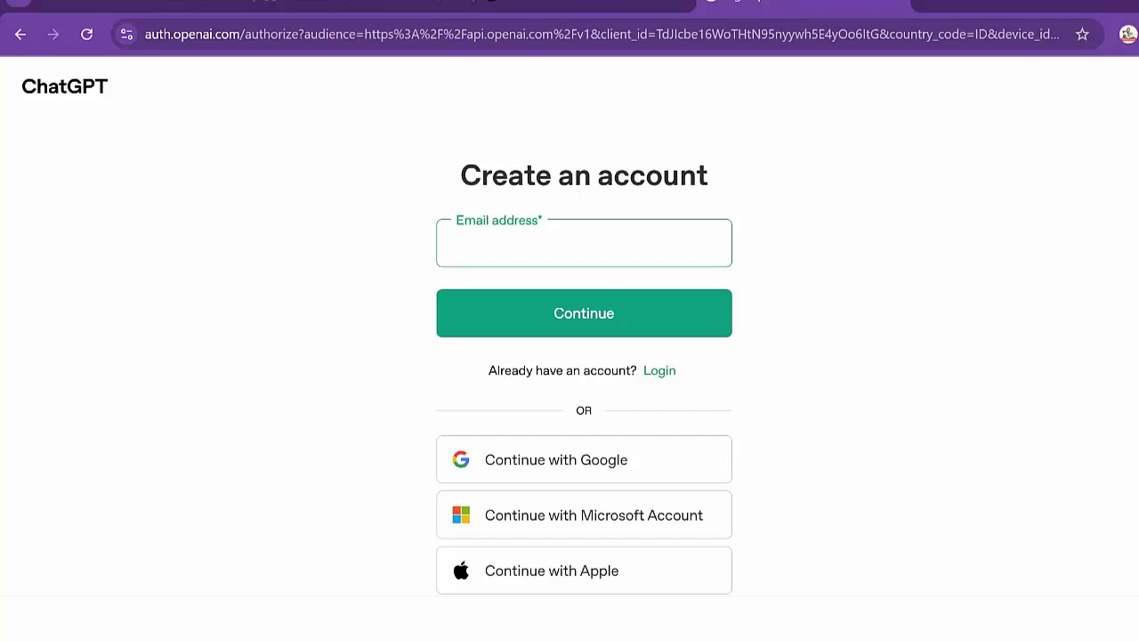
Sign up through Google using the second listed account and approve continuing to OpenAI.
scroll(910, 338, "down", 2)
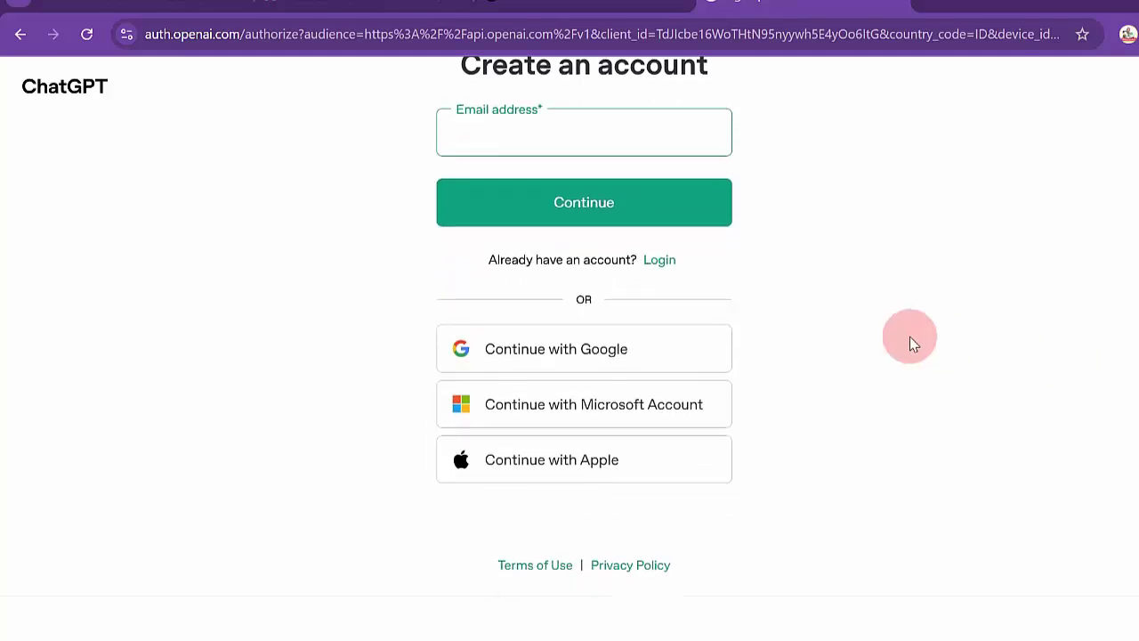
left_click(874, 285)
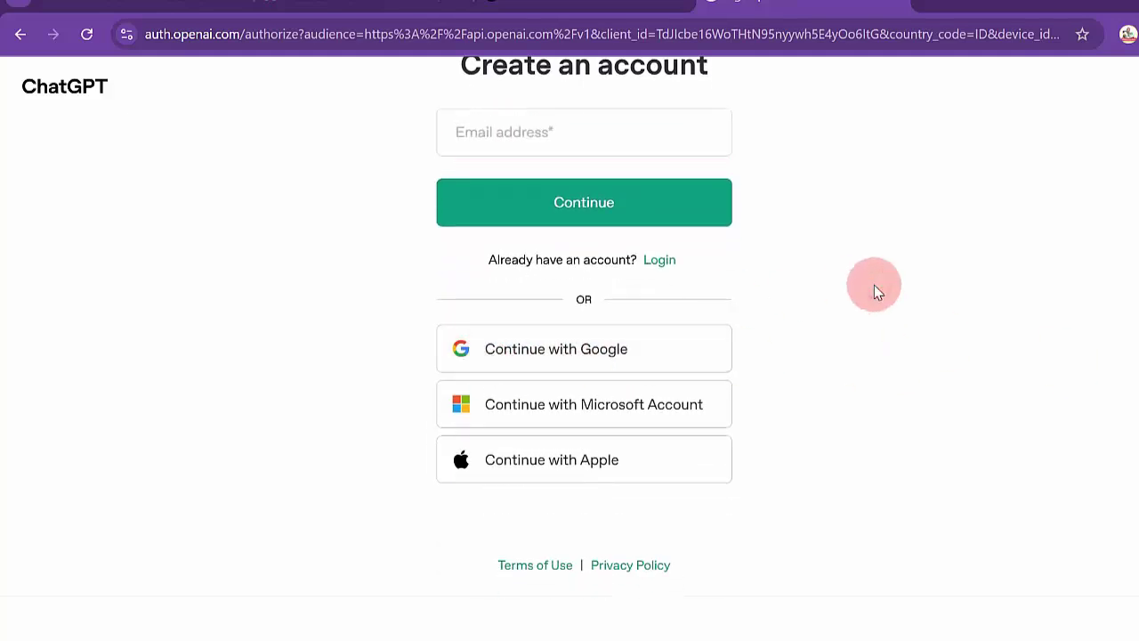
left_click(574, 365)
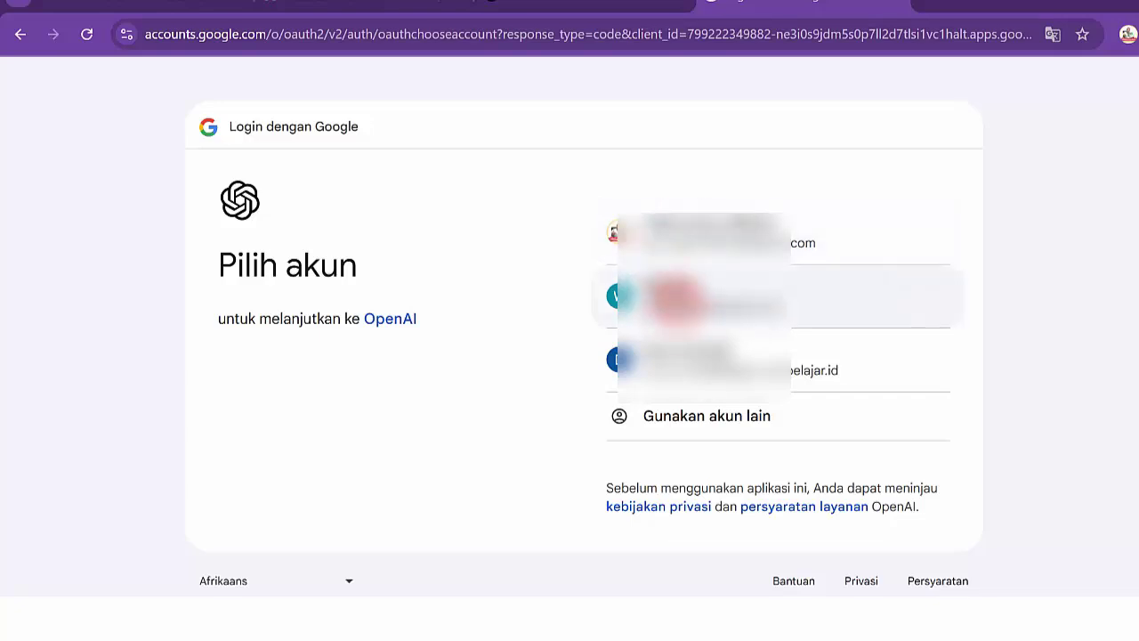
left_click(698, 296)
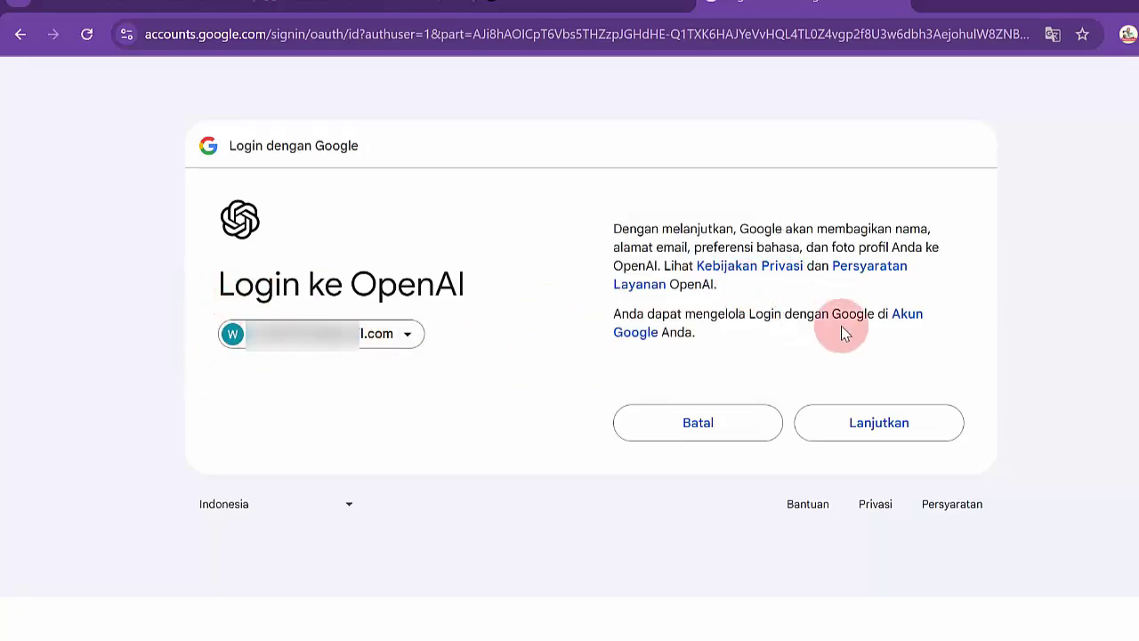
left_click(928, 425)
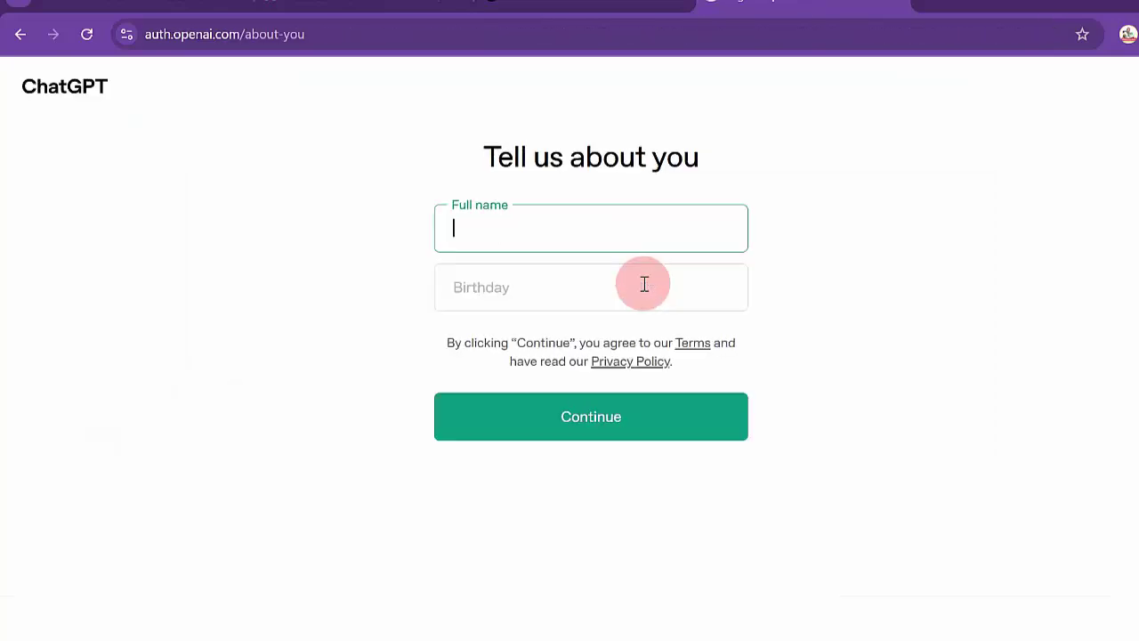
Enter the full name and birthday in the profile form and submit it to complete the registration.
type("Calon")
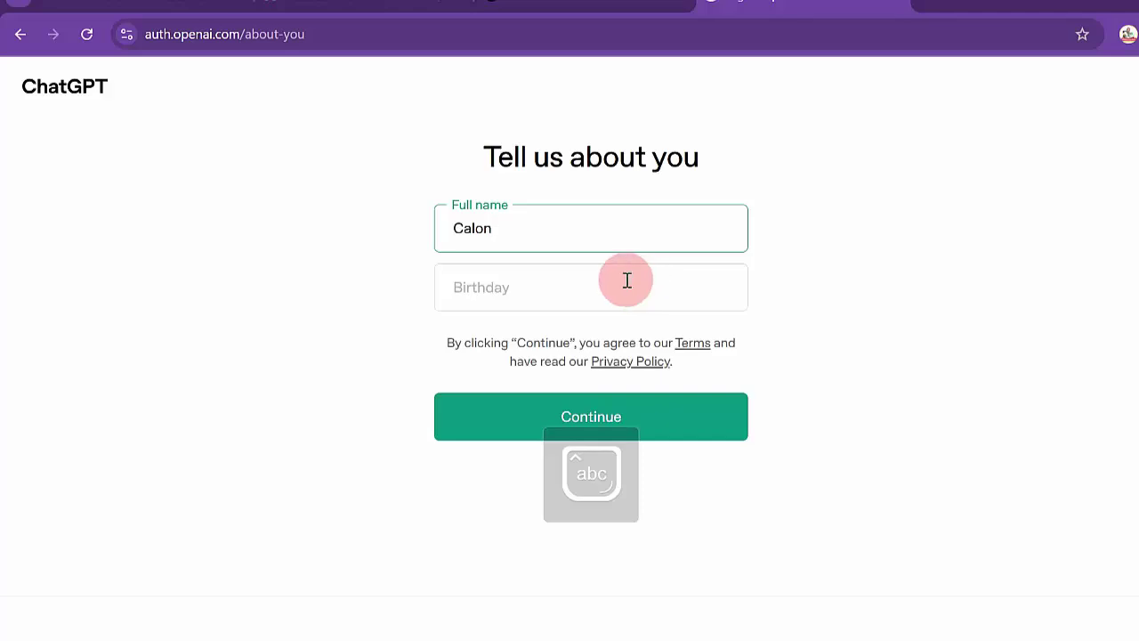
left_click(623, 280)
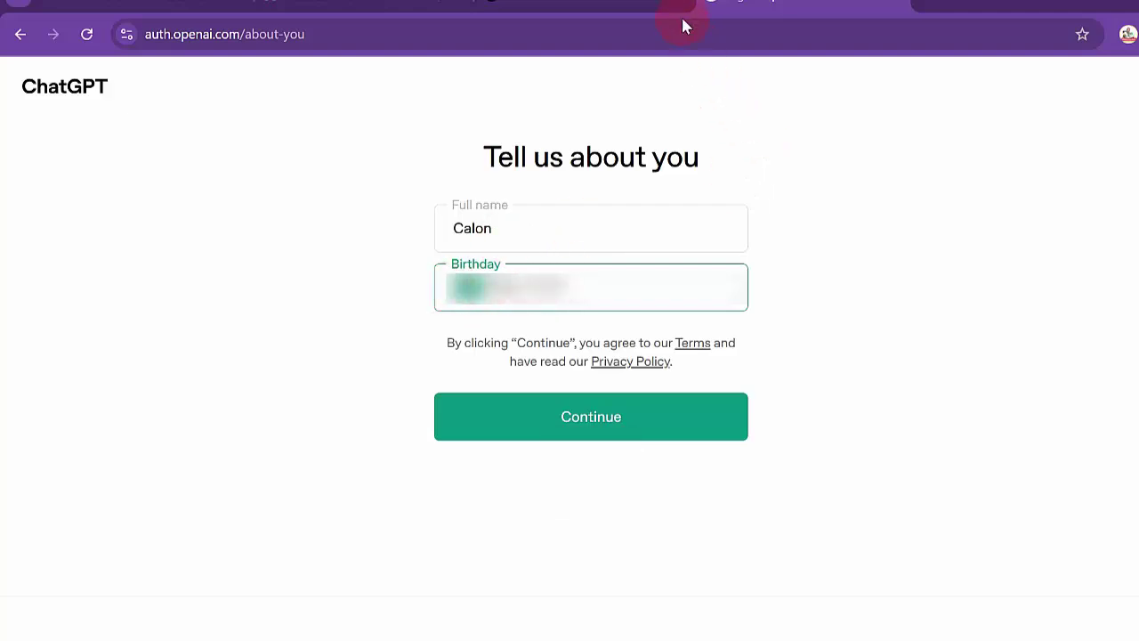
left_click(466, 286)
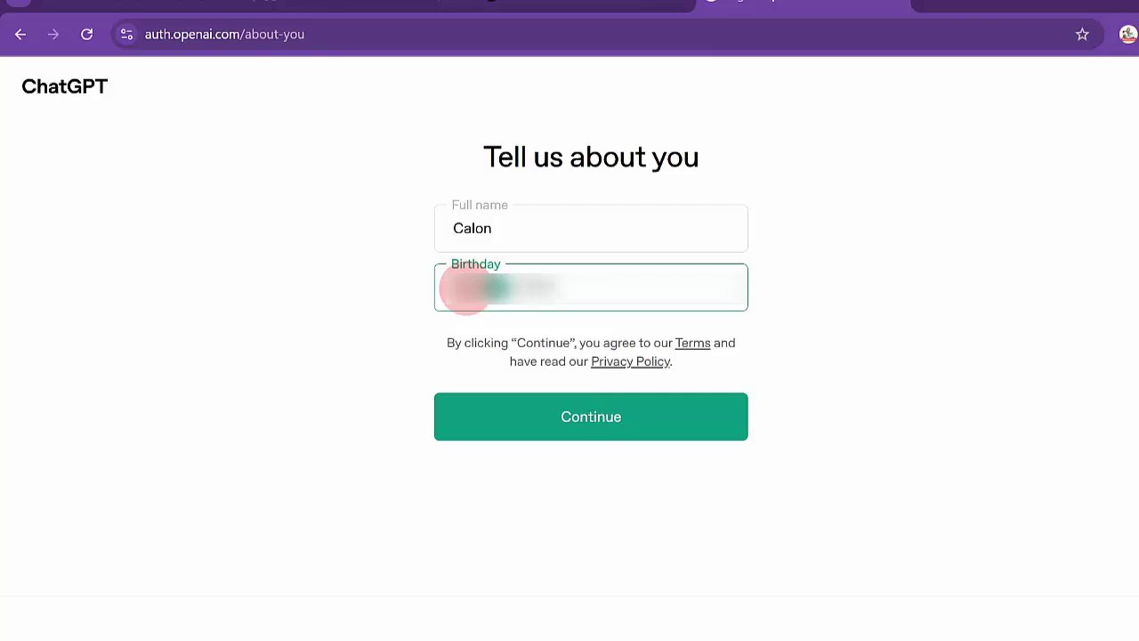
key("Tab")
type("19")
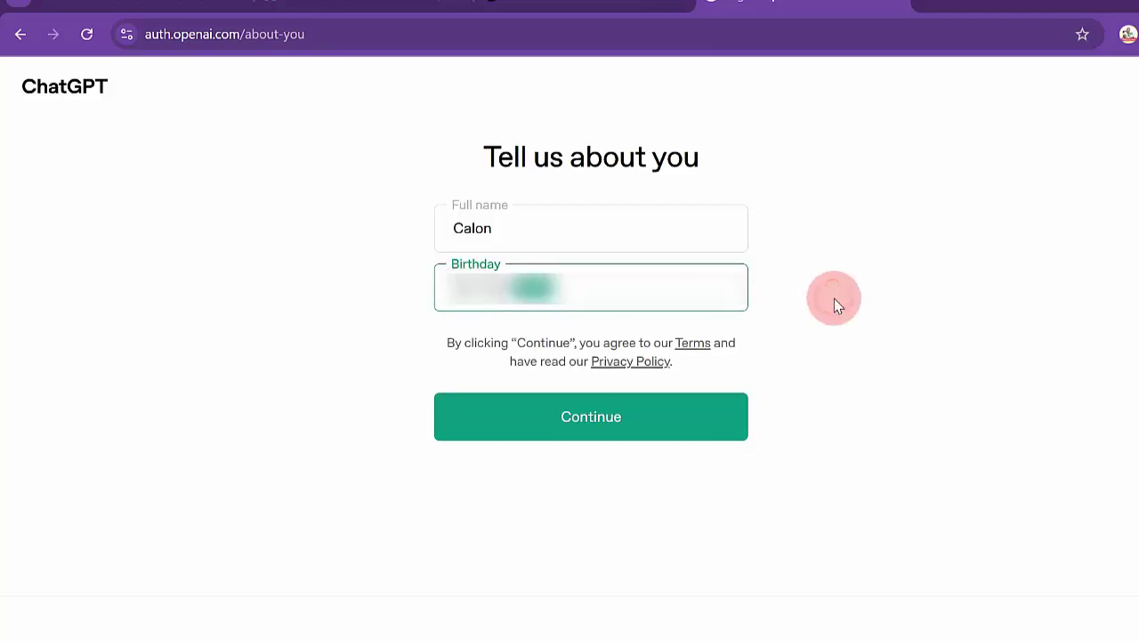
left_click(597, 418)
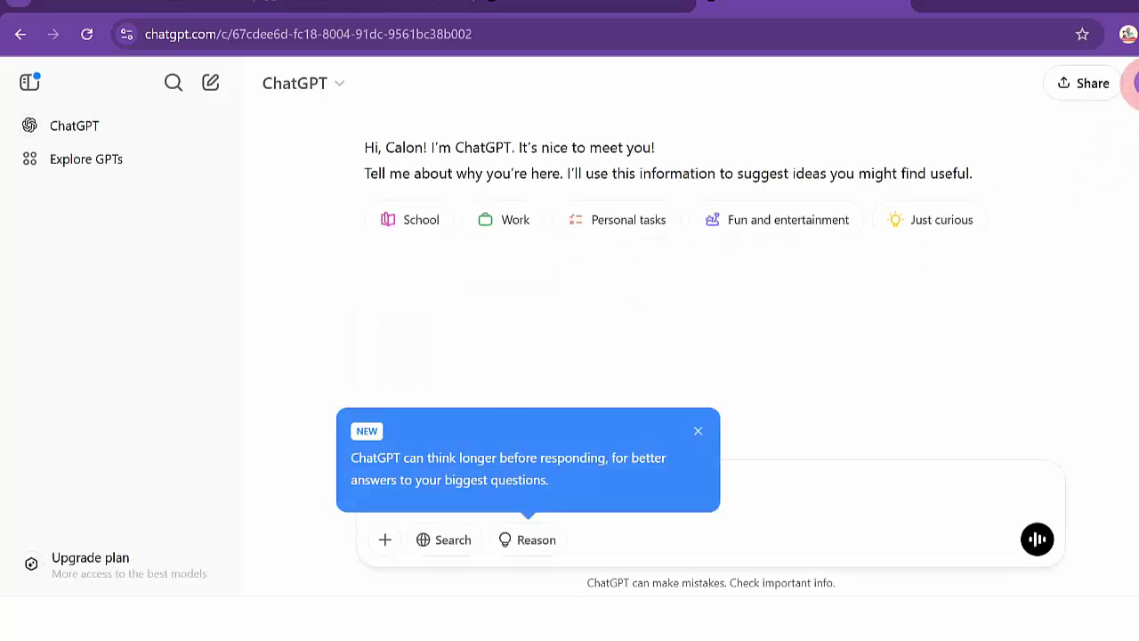
Check the account menu and close it, and send the prompt "buatkan artikel tentang tips merawat tanaman cabe keriting" in the chat.
left_click(1135, 83)
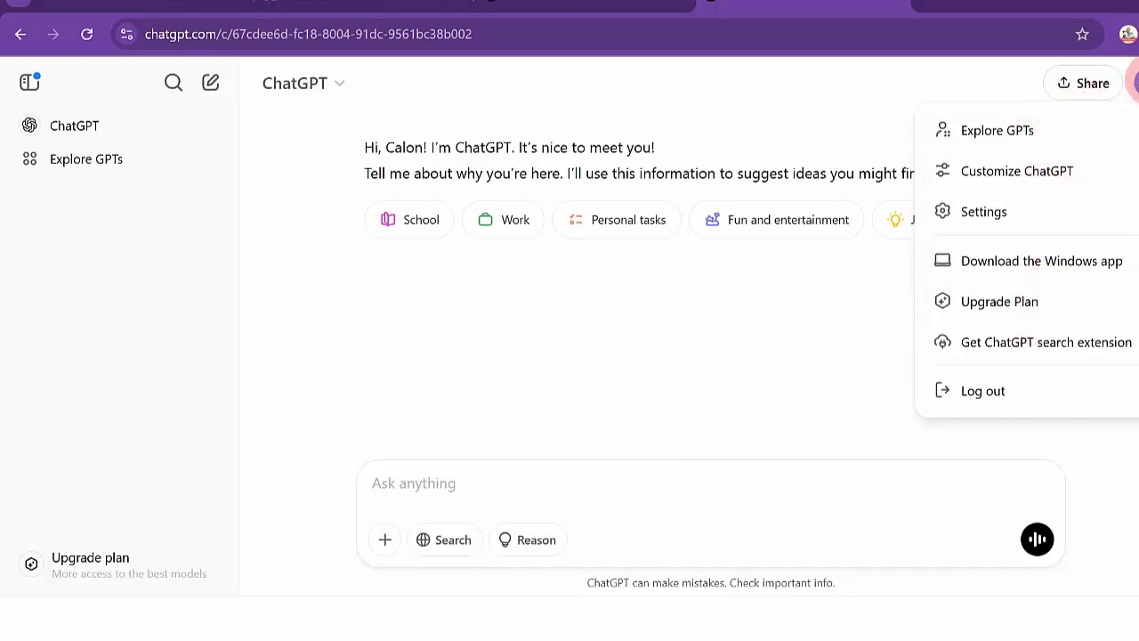
left_click(1014, 80)
left_click(469, 491)
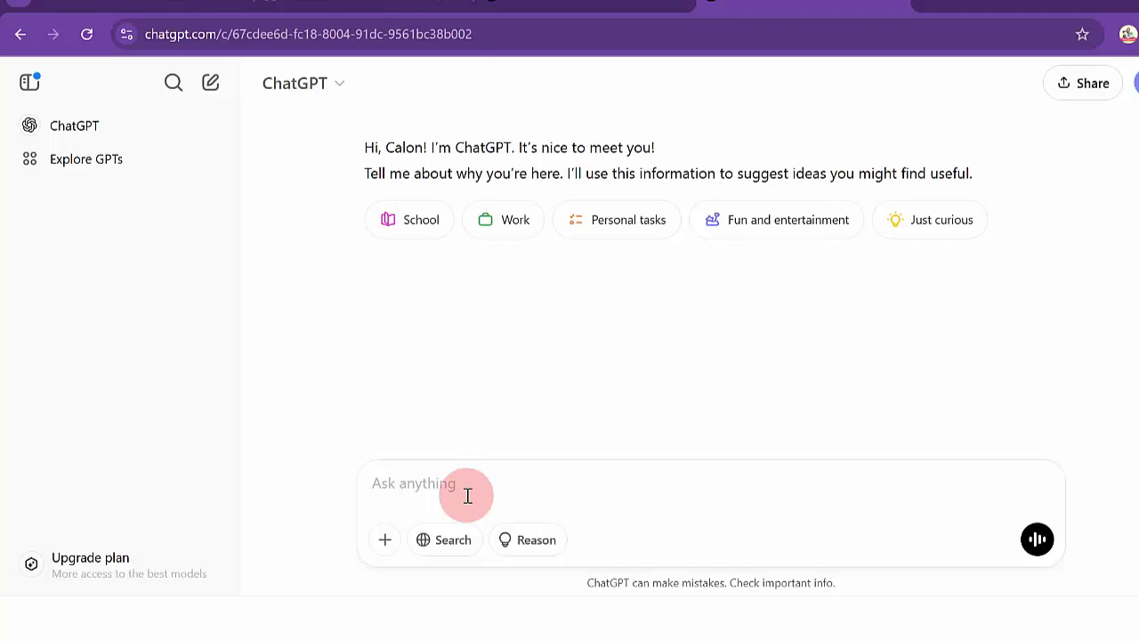
type("buatk")
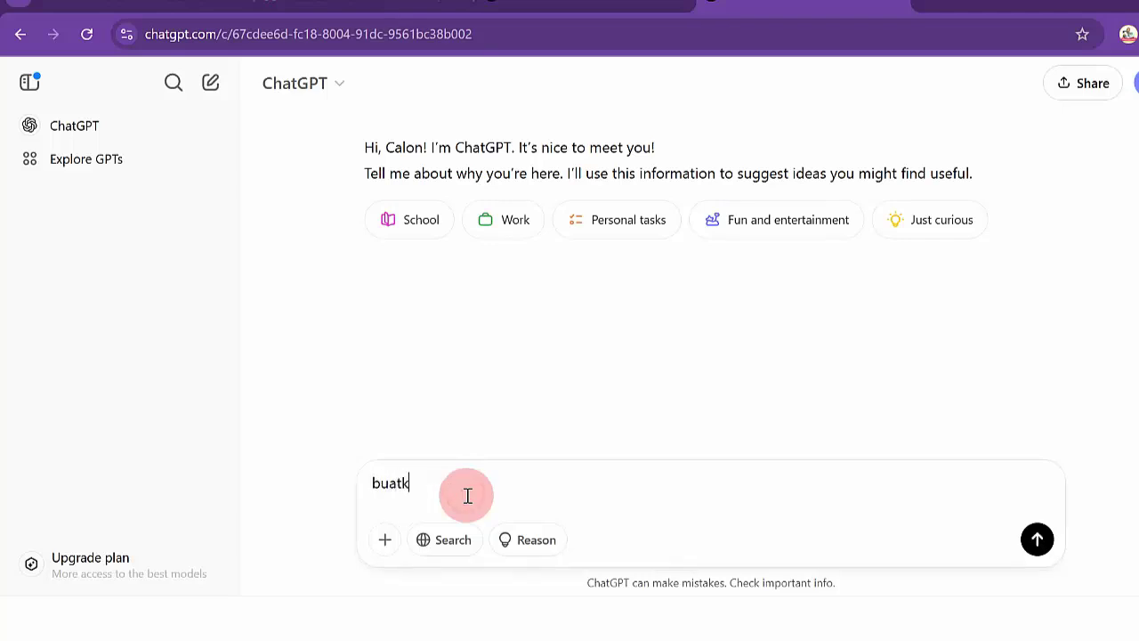
type("an artikel ")
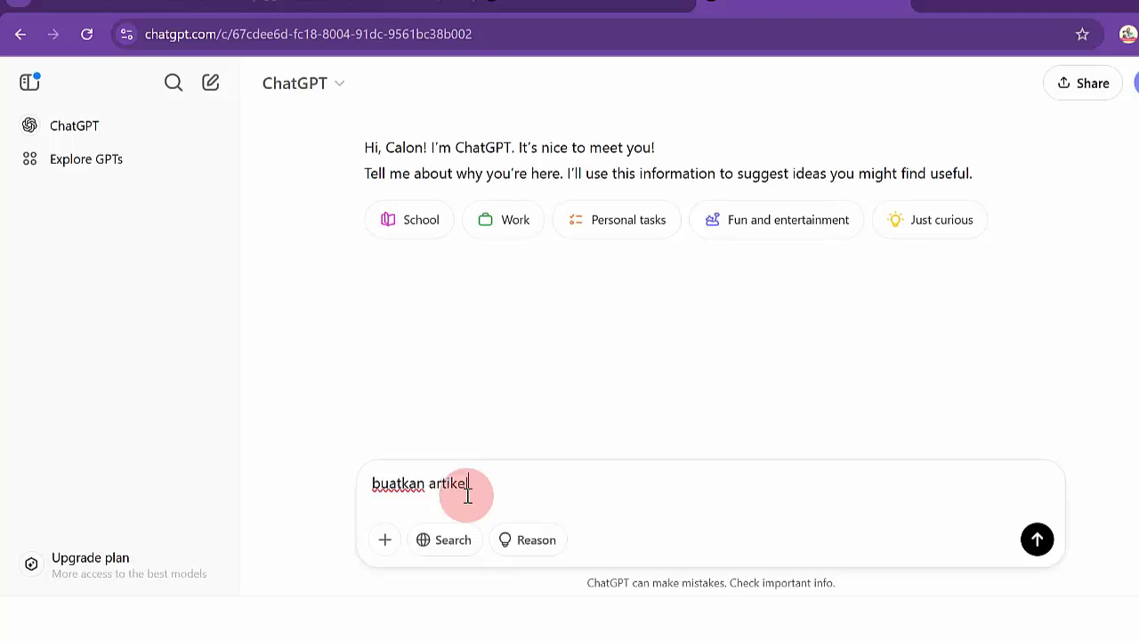
type("tentang tips ")
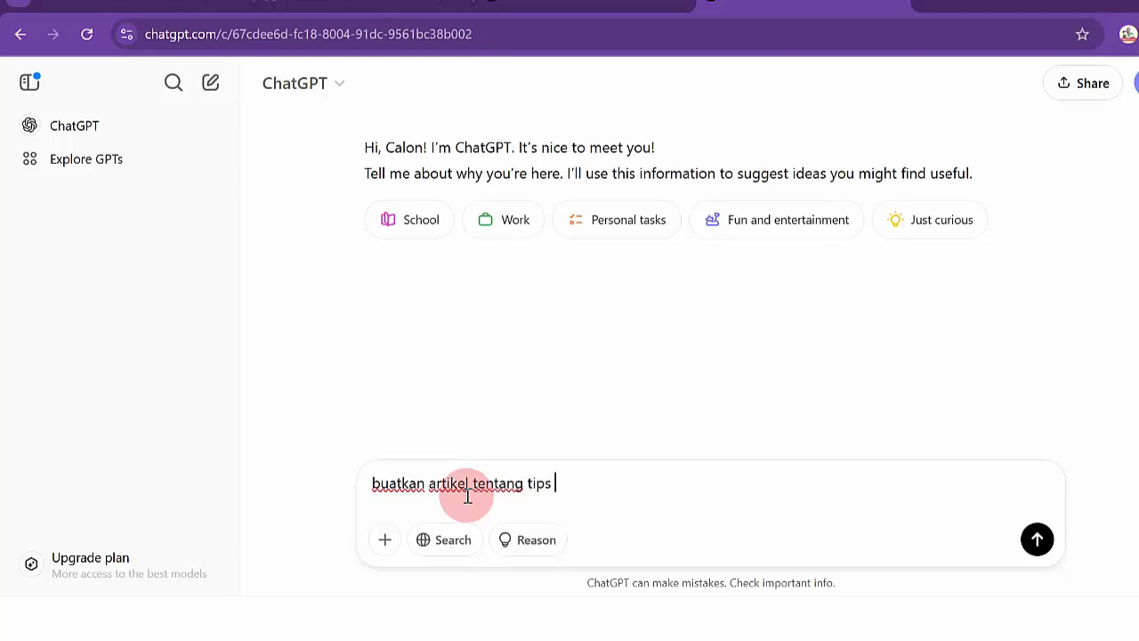
type("merawat tanaman ")
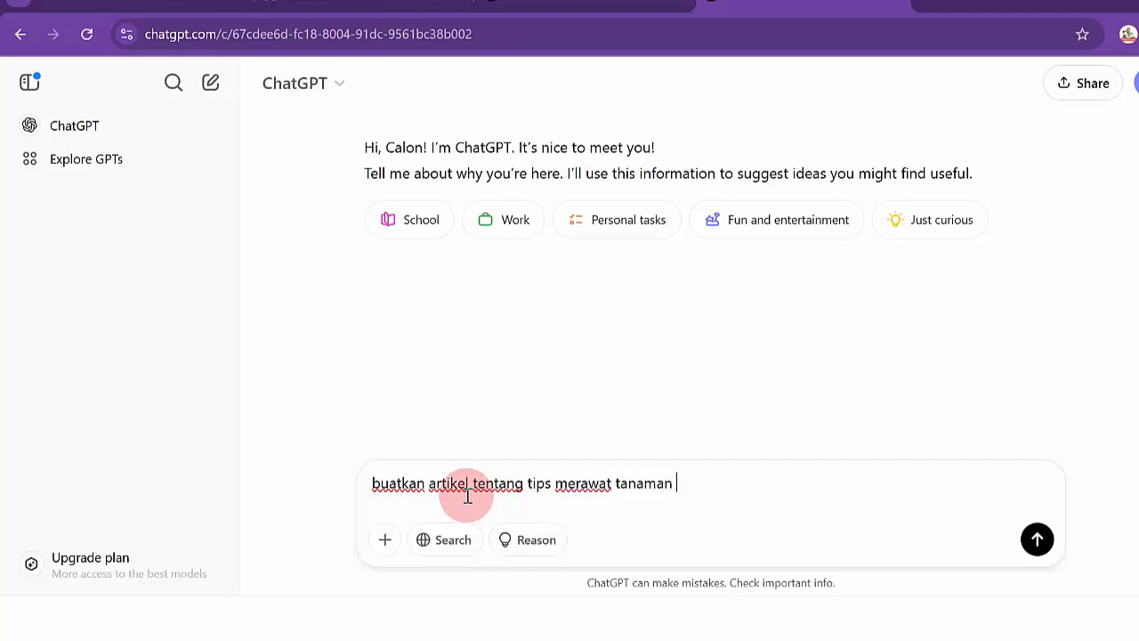
type("cabe ke")
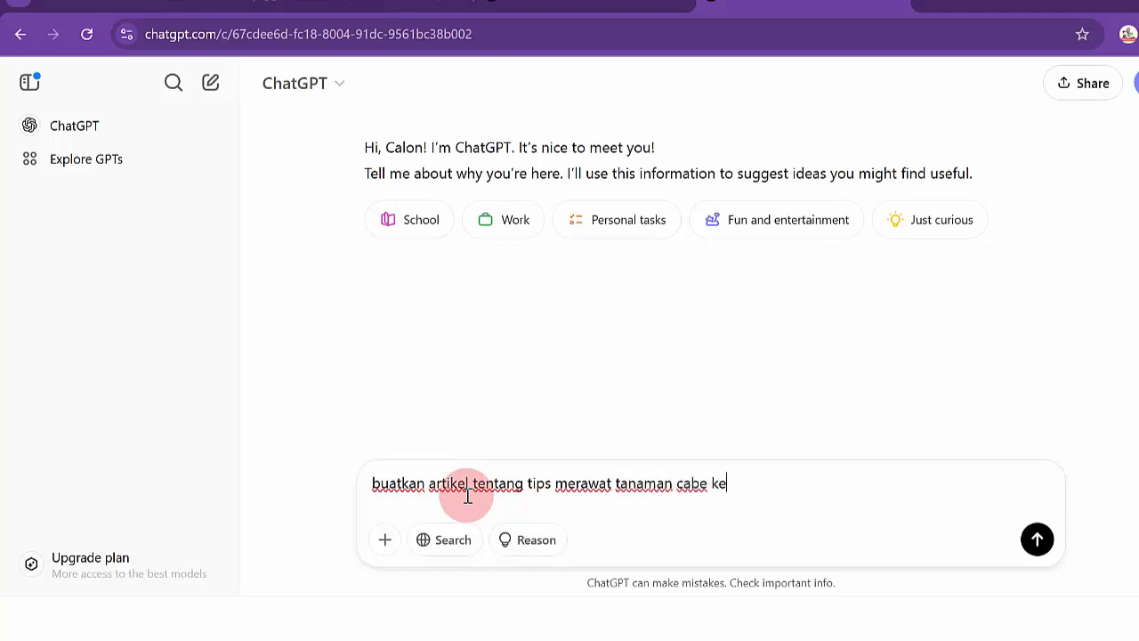
type("riting")
key("Return")
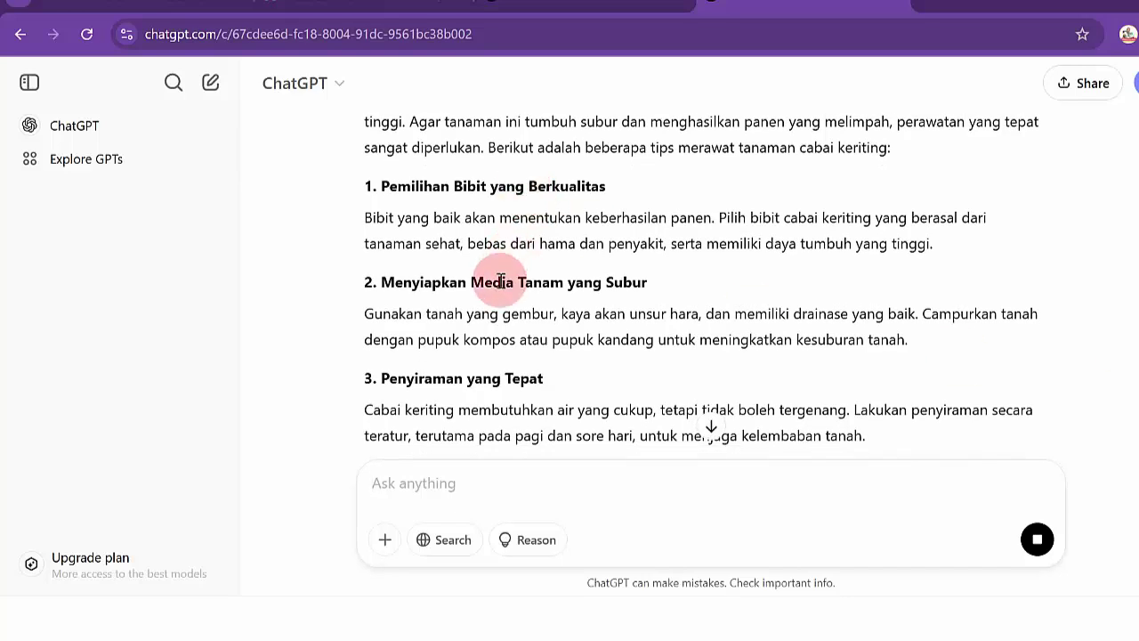
Examine the generated article on caring for curly chili plants, down to the closing message and the suggested follow-up cards.
left_click_drag(502, 282, 576, 282)
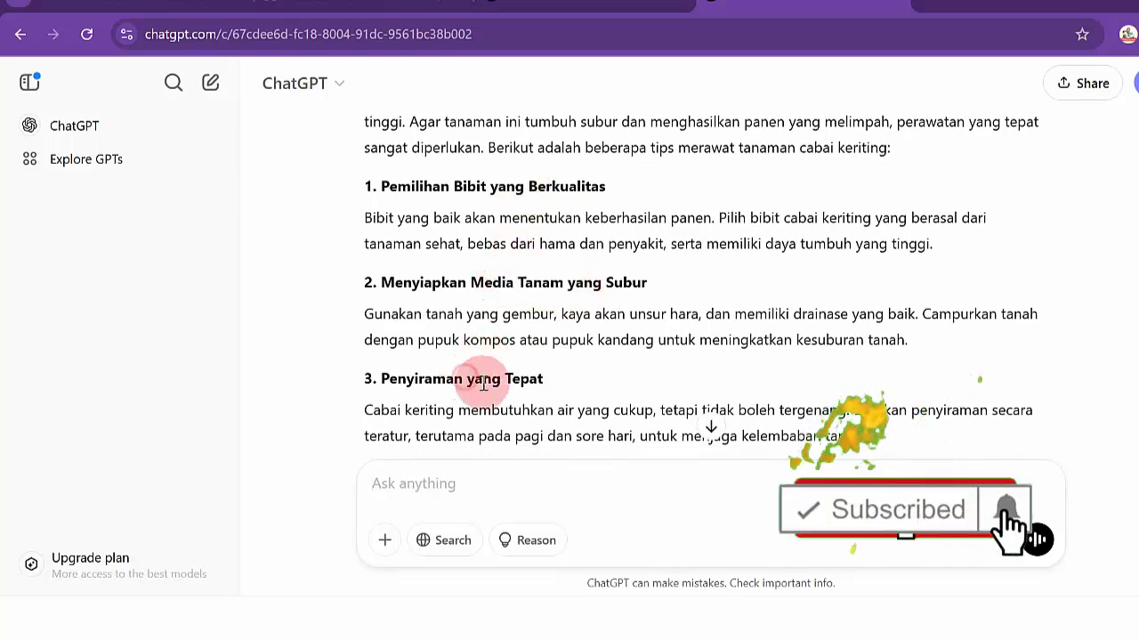
left_click_drag(466, 378, 491, 378)
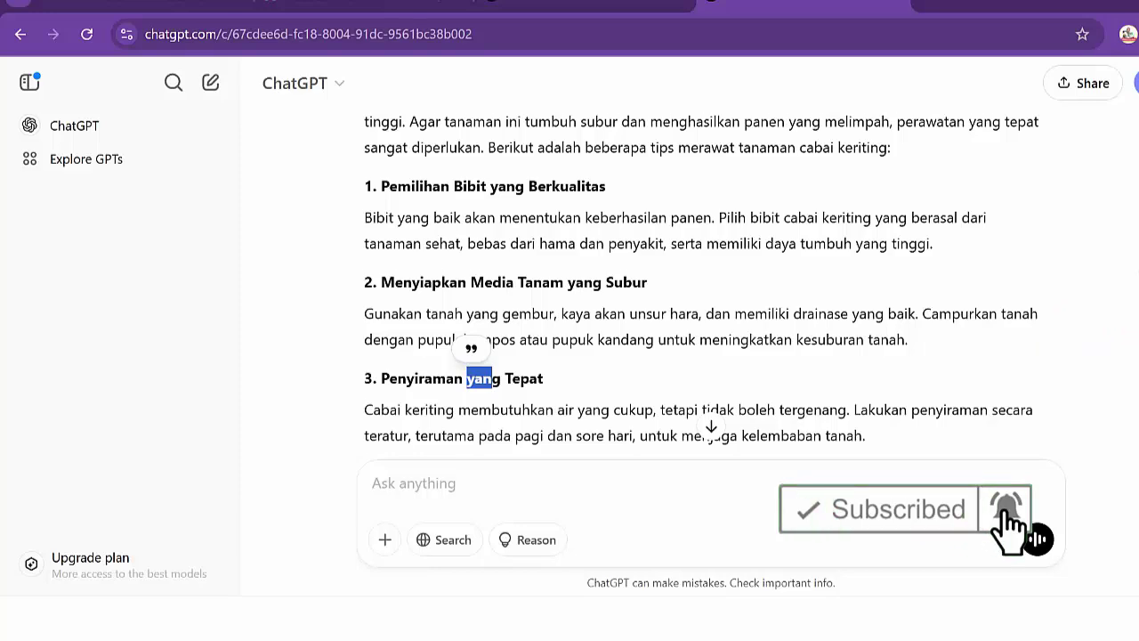
scroll(703, 285, "down", 6)
scroll(703, 285, "down", 3)
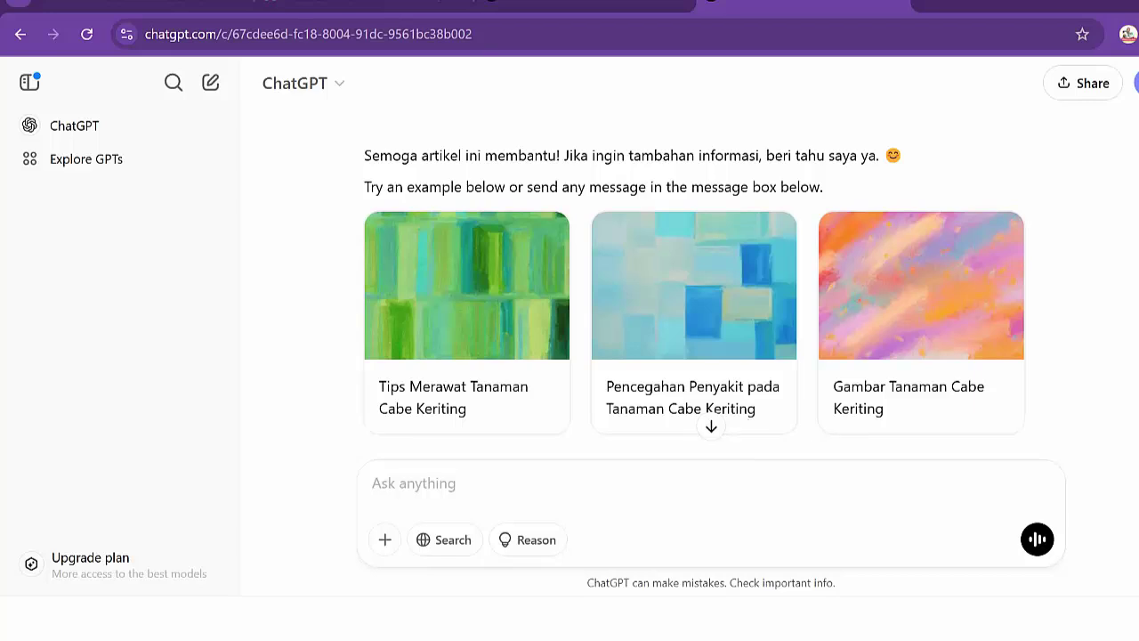
scroll(703, 284, "up", 1)
scroll(703, 284, "down", 2)
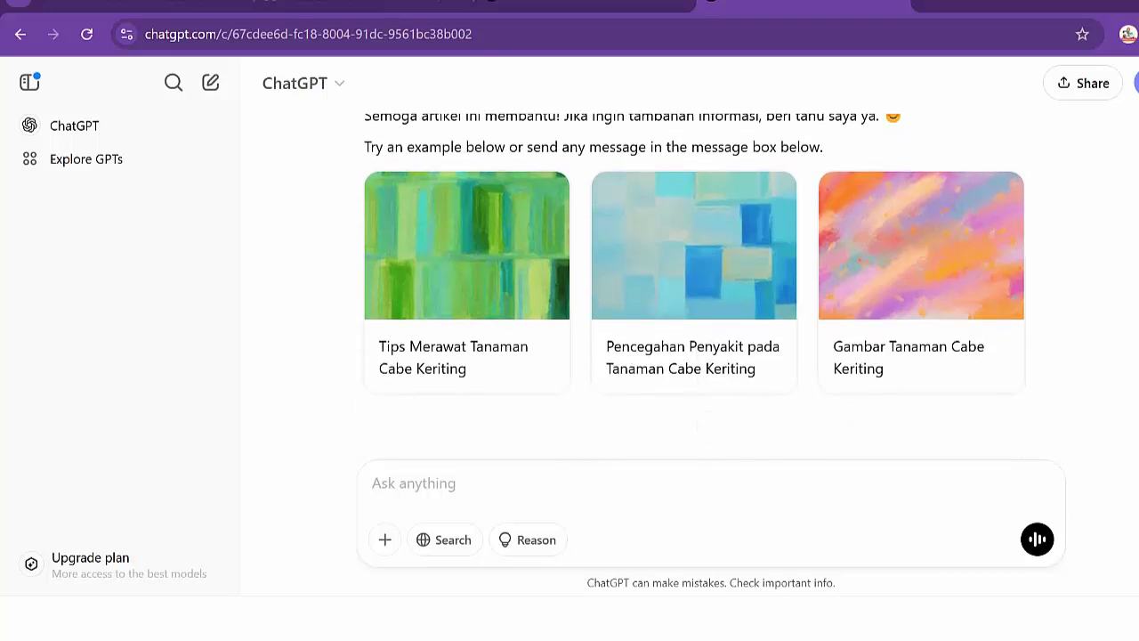
scroll(702, 285, "up", 2)
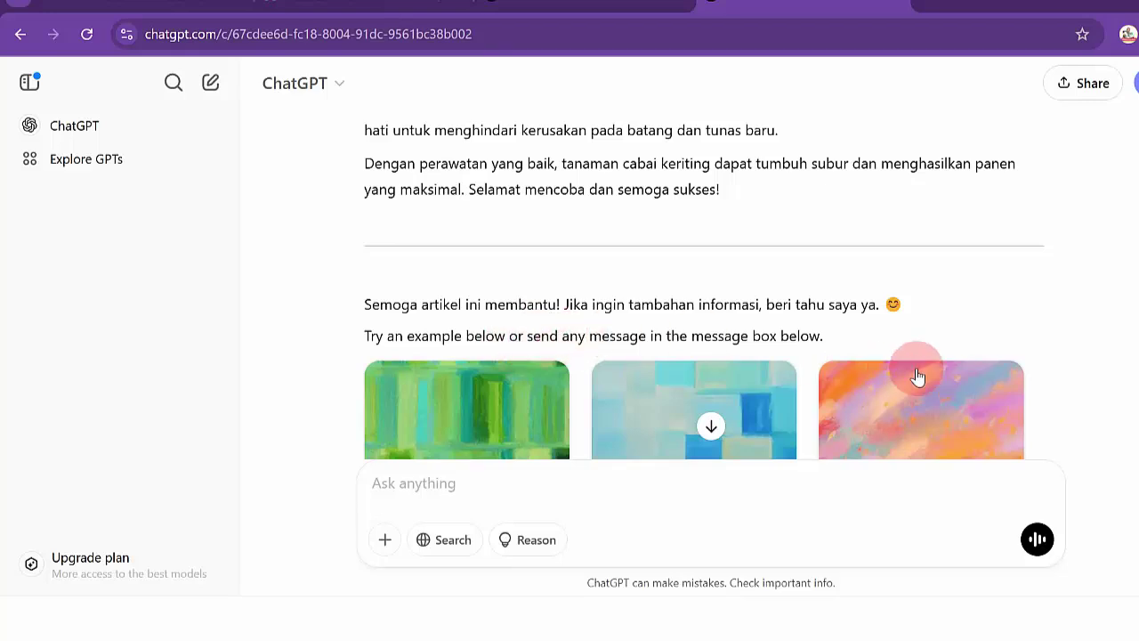
scroll(703, 285, "down", 1)
scroll(703, 284, "down", 2)
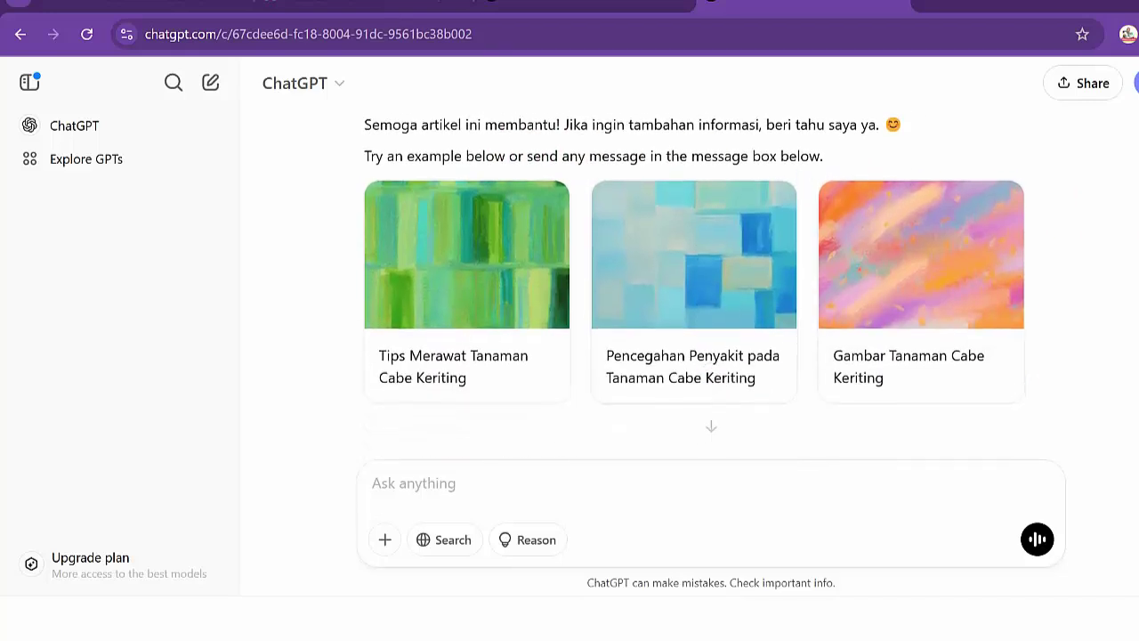
scroll(703, 285, "up", 2)
scroll(703, 285, "down", 2)
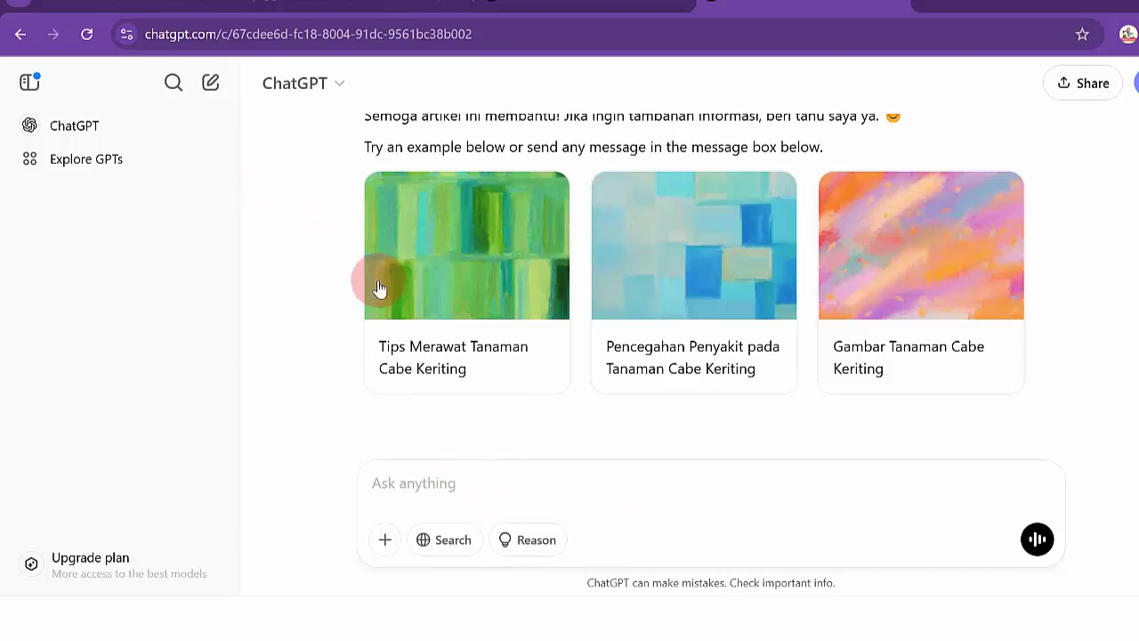
left_click(454, 480)
scroll(694, 293, "up", 3)
scroll(694, 293, "down", 2)
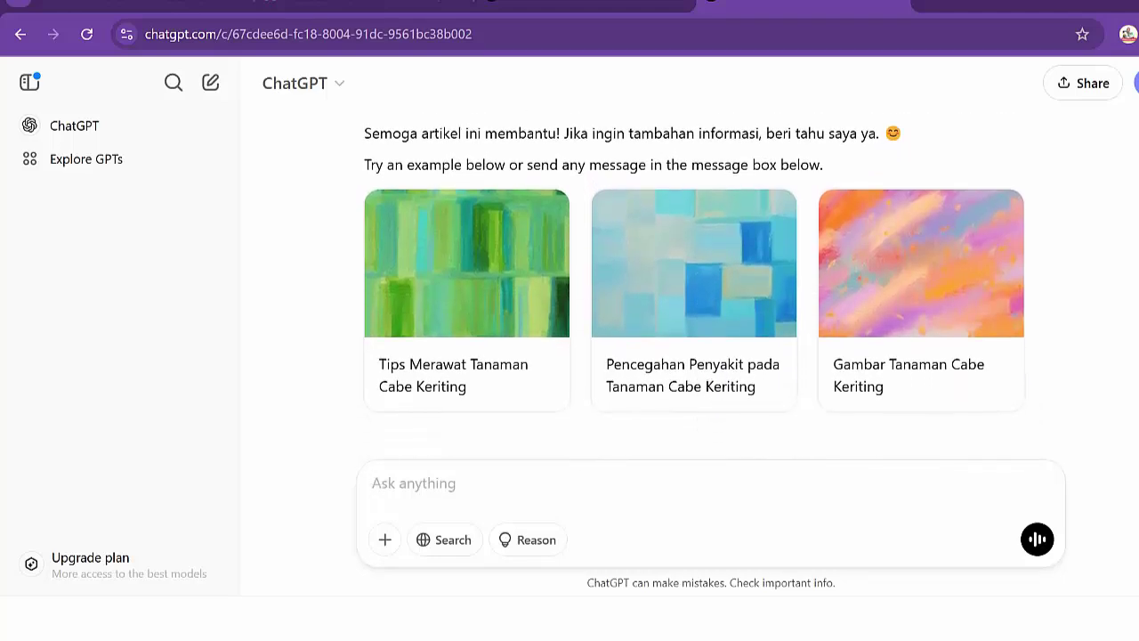
Look through the whole article again, from its title and numbered tips to the end of the reply.
scroll(694, 267, "up", 5)
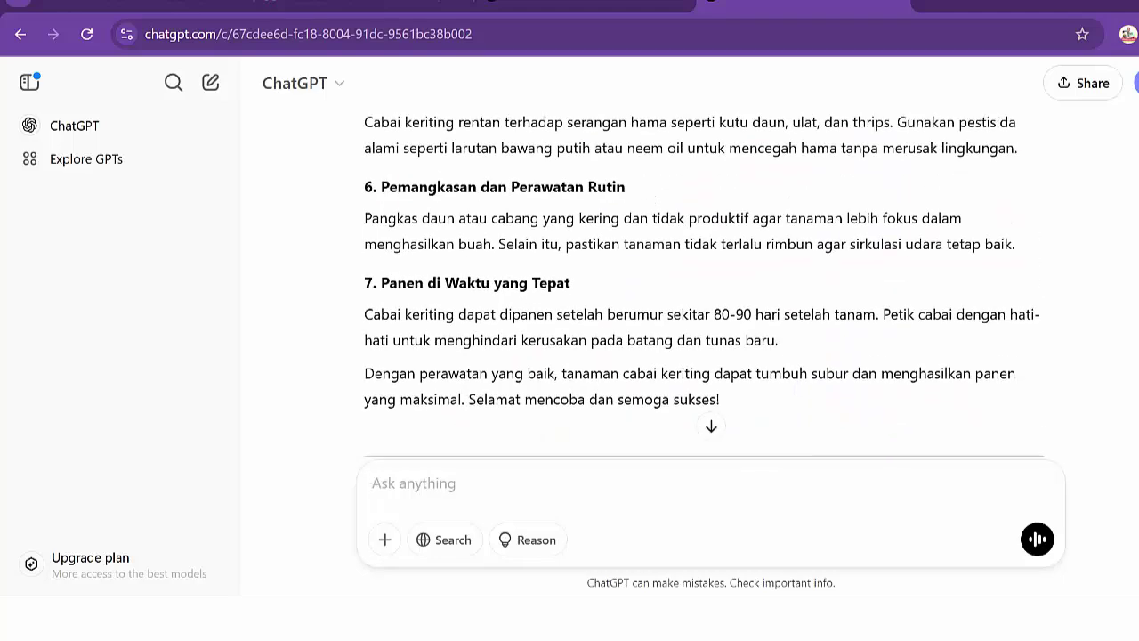
scroll(703, 285, "up", 10)
scroll(703, 285, "down", 5)
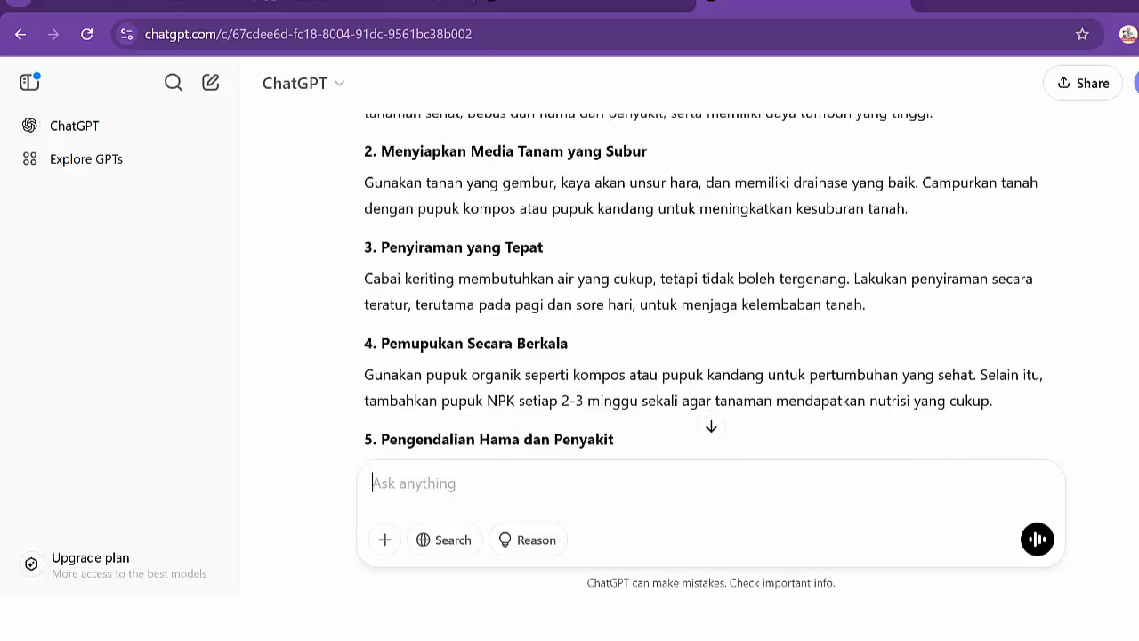
scroll(694, 285, "down", 10)
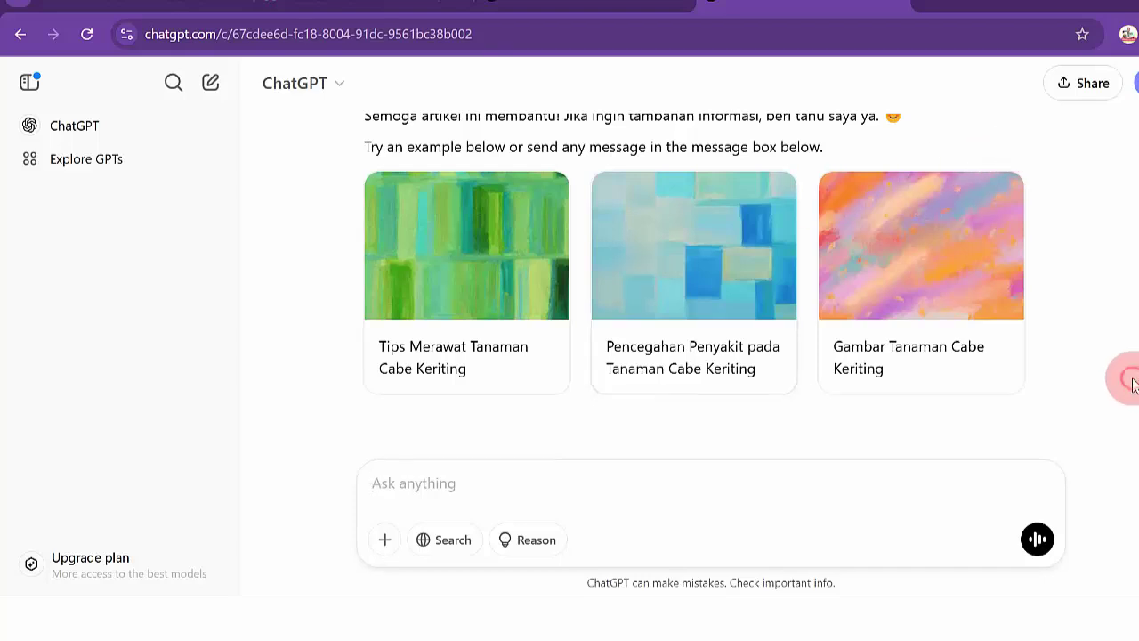
scroll(703, 276, "up", 20)
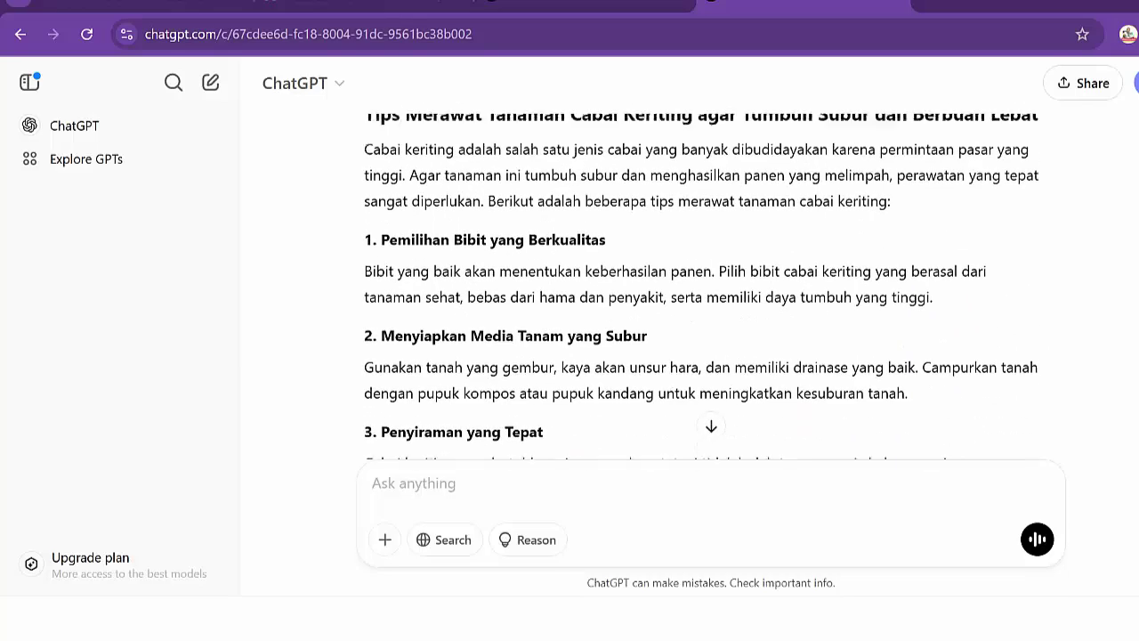
scroll(702, 276, "down", 20)
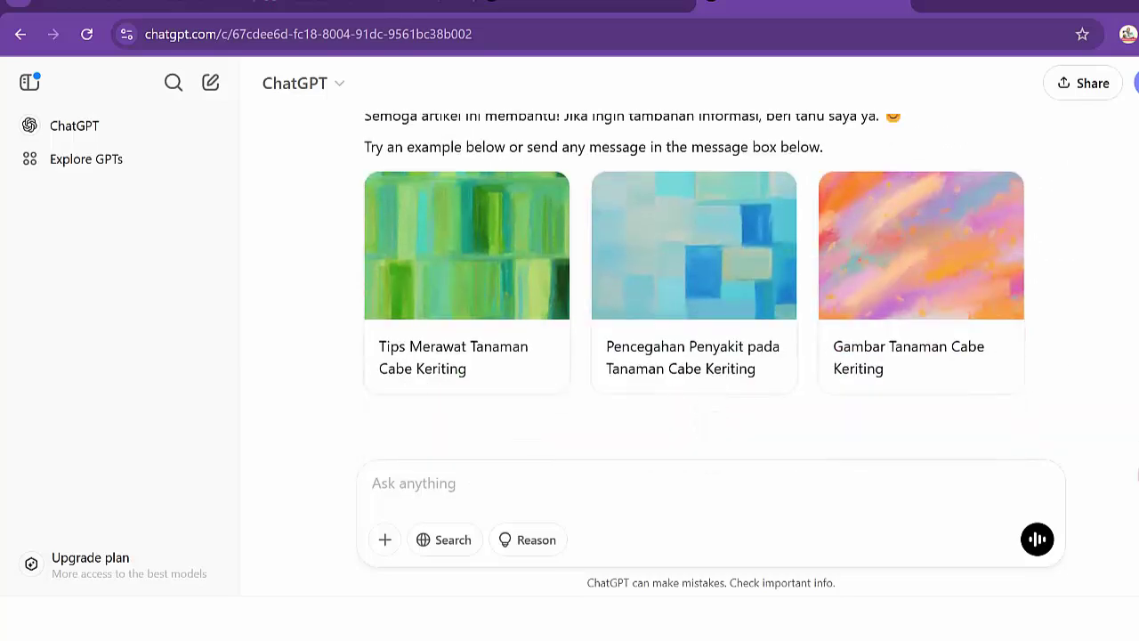